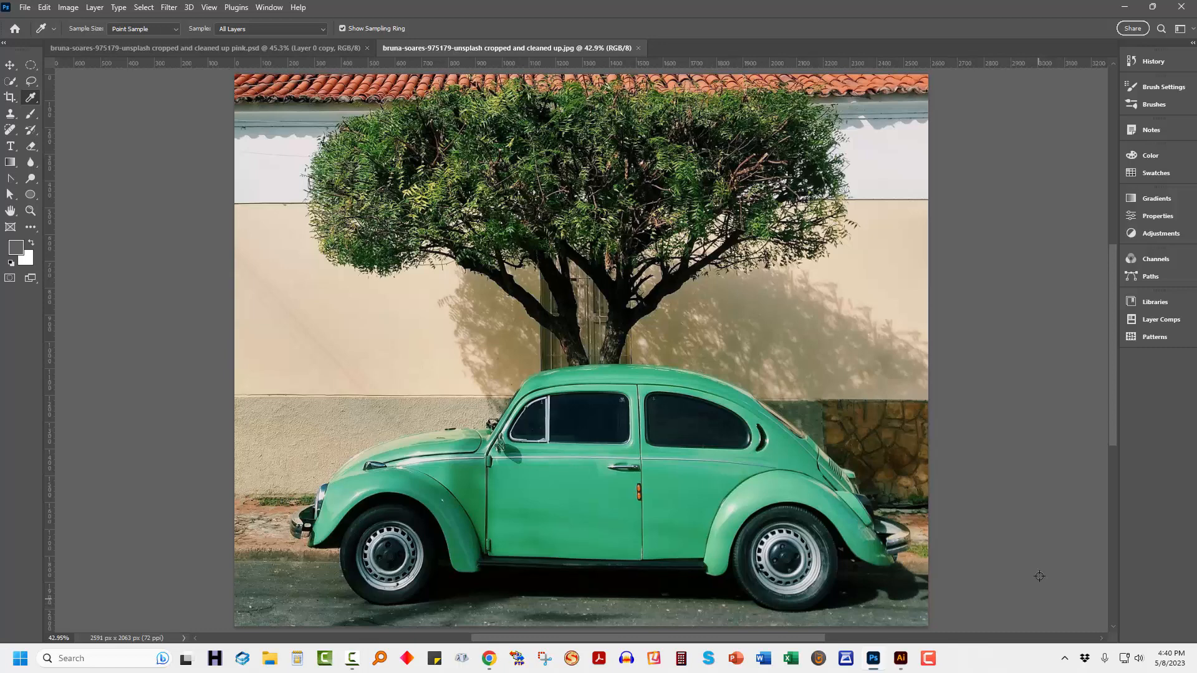
Look at the original car photo on the photographer's Unsplash page and return to Photoshop.
left_click(1128, 9)
mouse_move(541, 486)
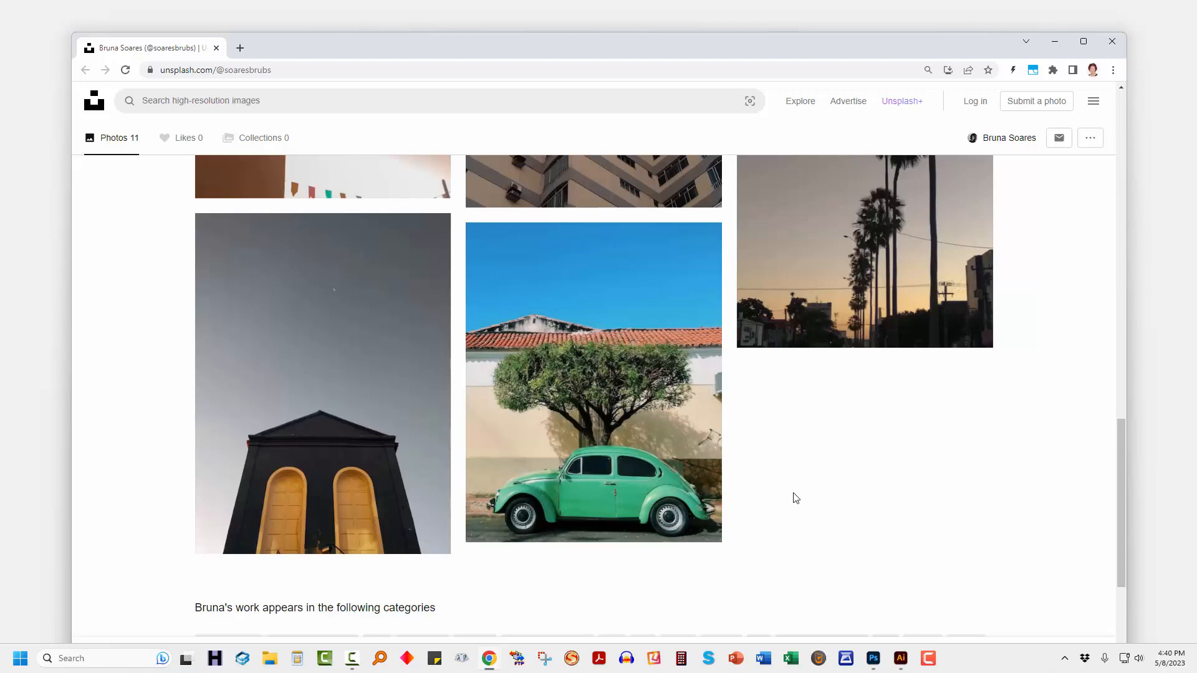
left_click(873, 658)
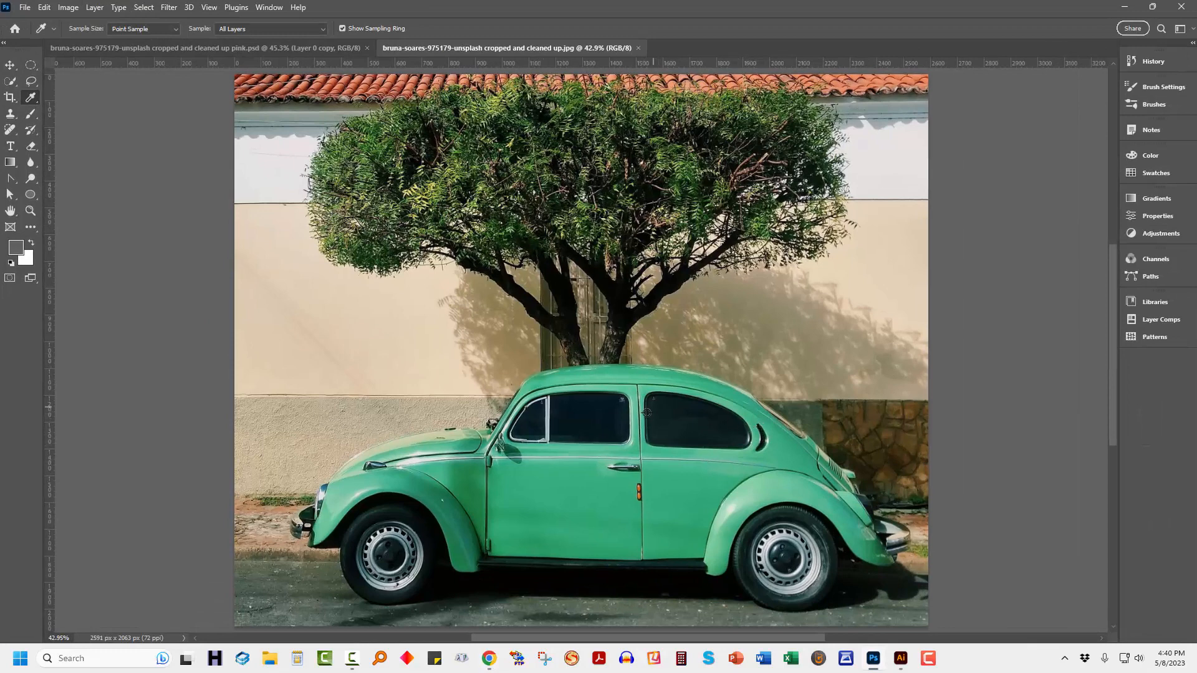
Show the layers in a narrow panel beside the car photo and unlock the background layer.
key("F7")
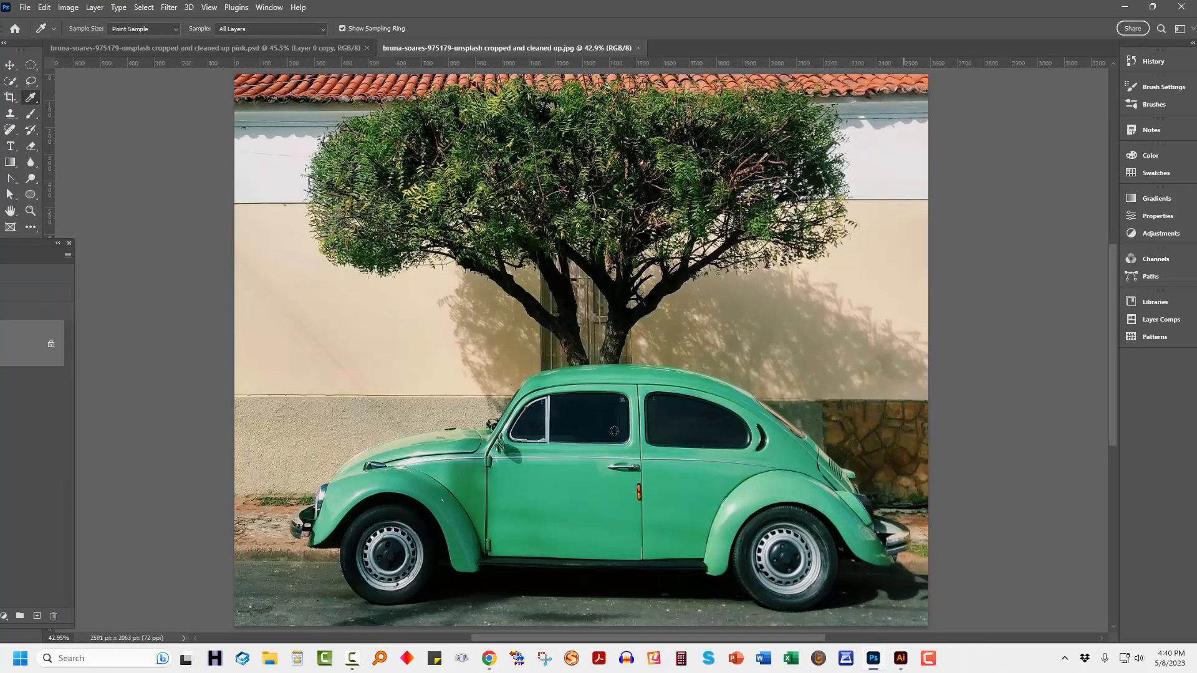
left_click_drag(46, 241, 231, 203)
left_click(267, 304)
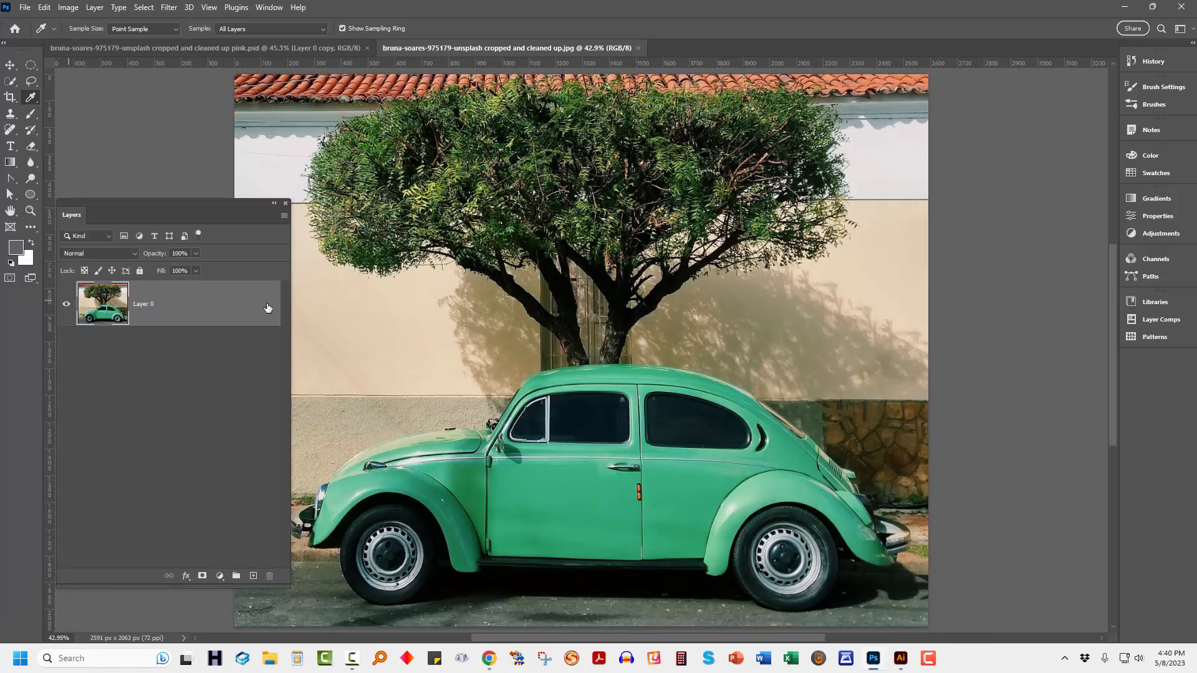
left_click_drag(288, 334, 235, 333)
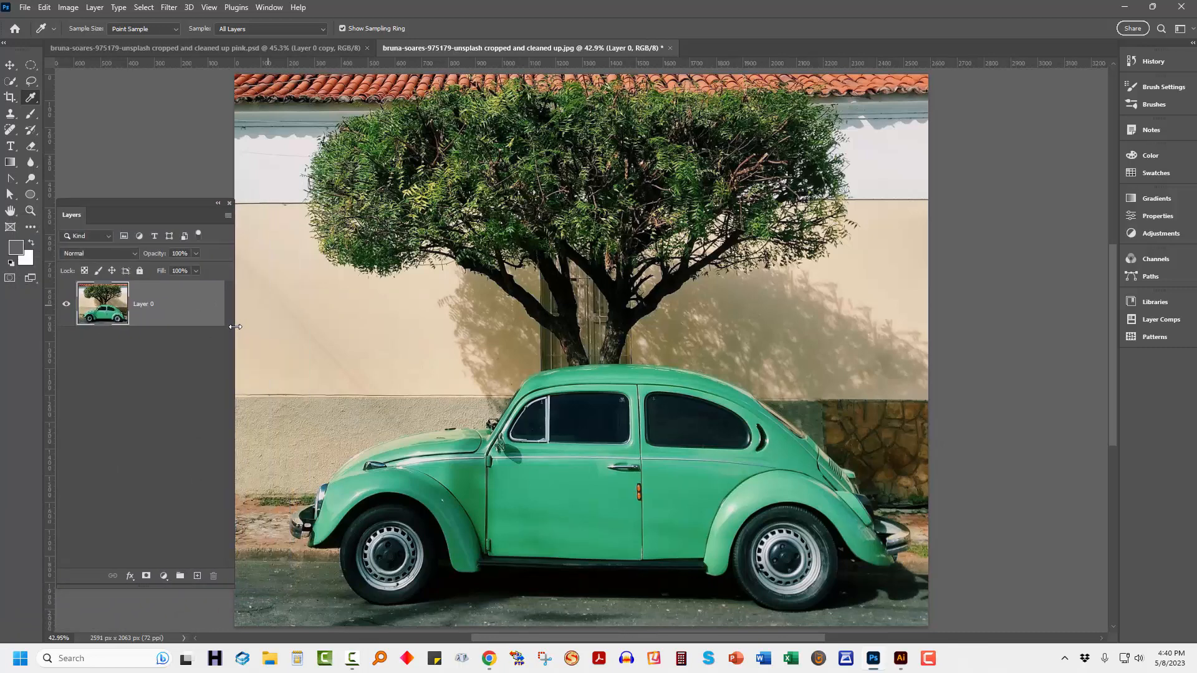
Convert Layer 0 to a smart object and open the Camera Raw Filter on it.
right_click(153, 303)
left_click(212, 291)
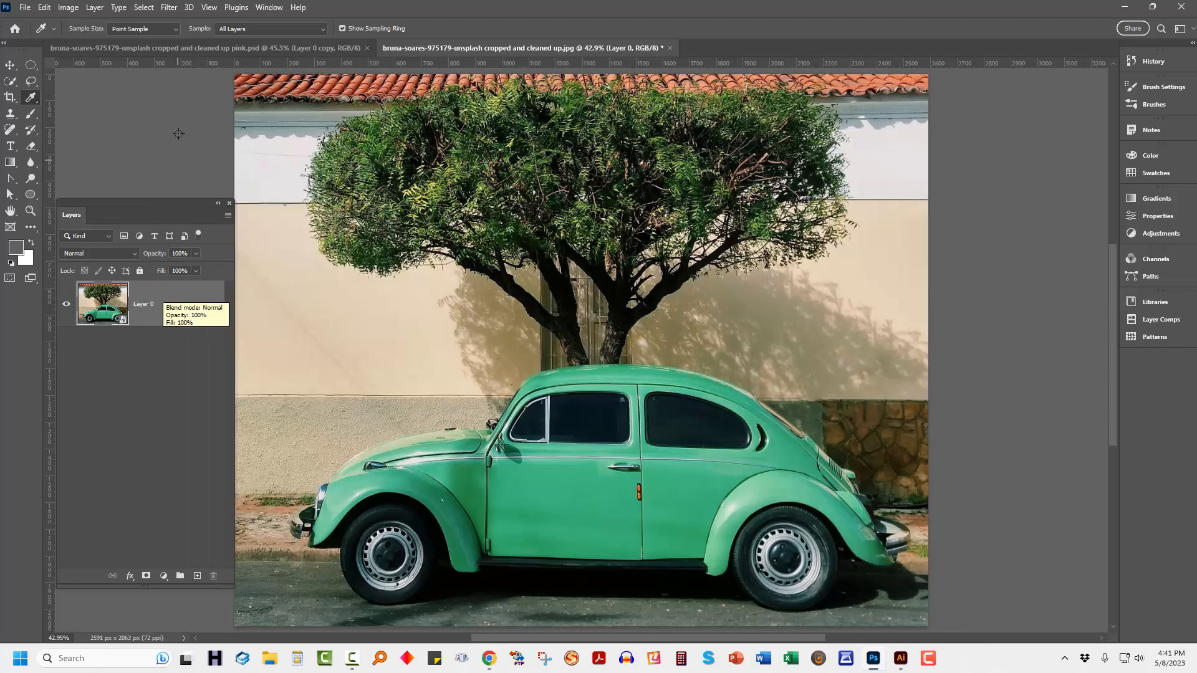
left_click(168, 6)
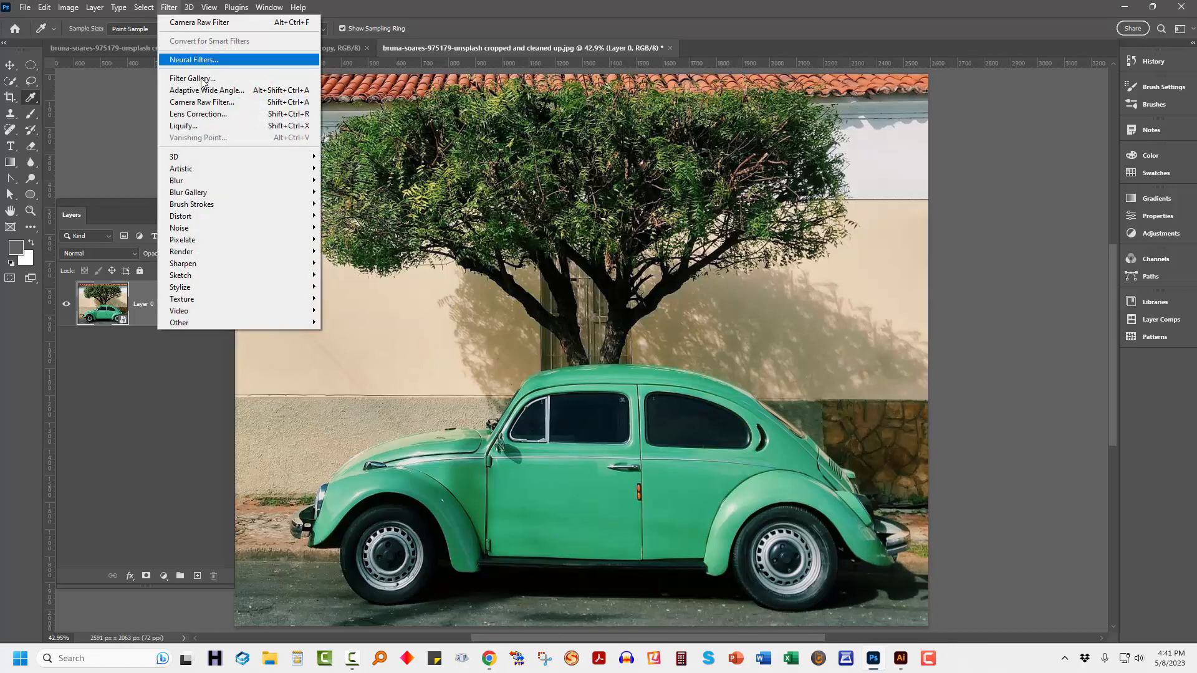
left_click(201, 102)
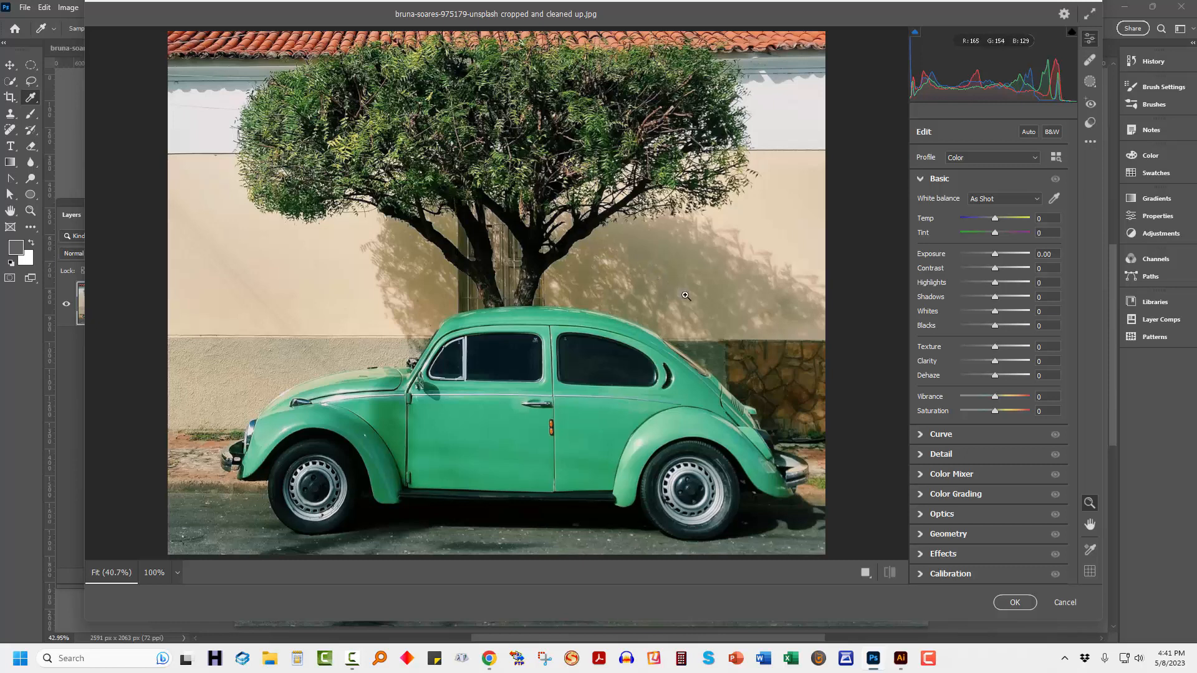
Convert the car photo to black and white within the Camera Raw filter.
left_click(920, 180)
left_click(920, 180)
left_click(1054, 133)
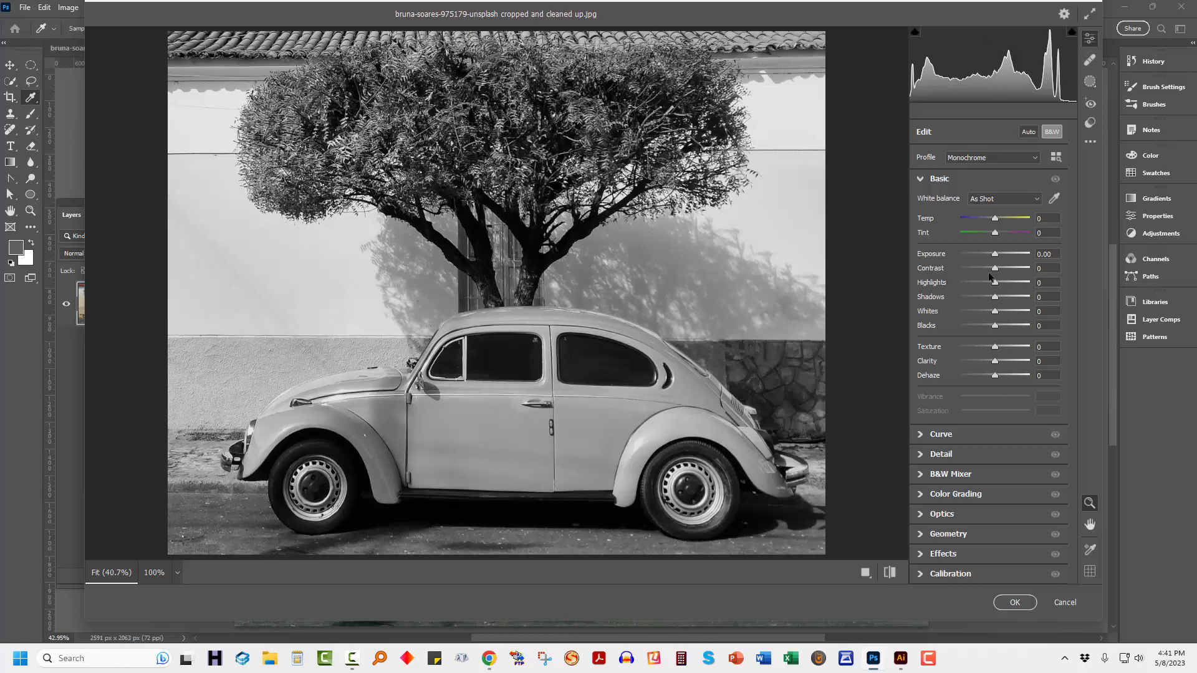
Set the photo's Contrast to -29, Highlights to -40, Shadows to +64, Whites to -25 and Blacks to +42.
left_click_drag(997, 272, 987, 272)
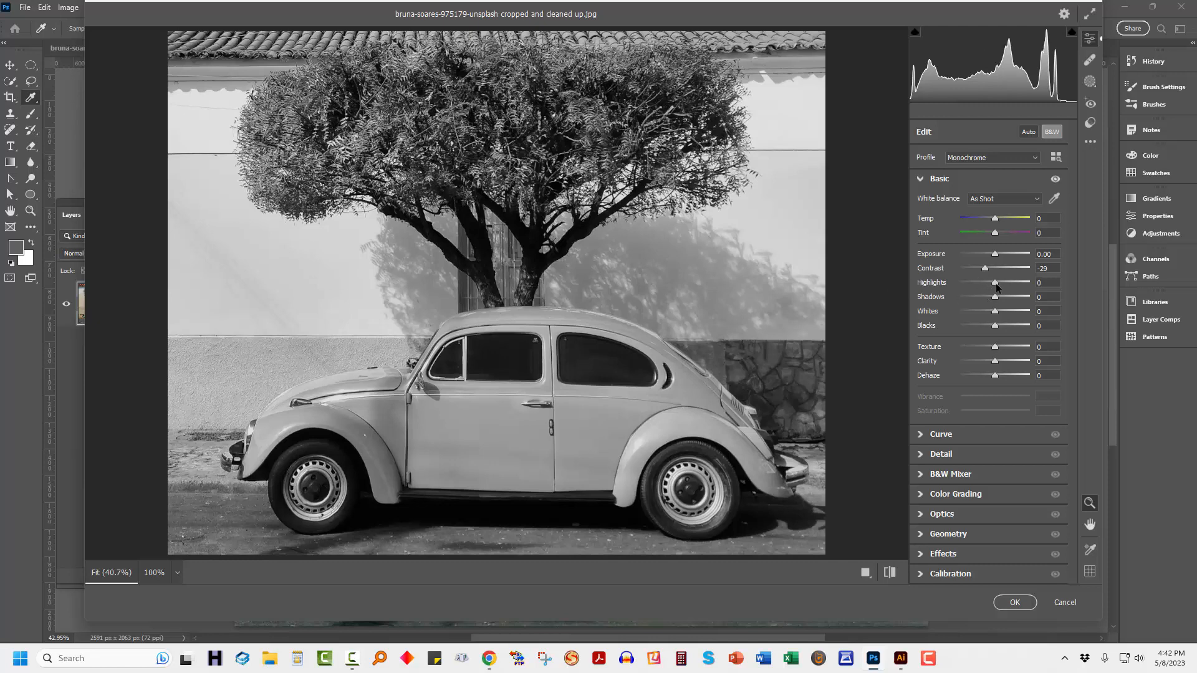
left_click_drag(995, 285, 981, 285)
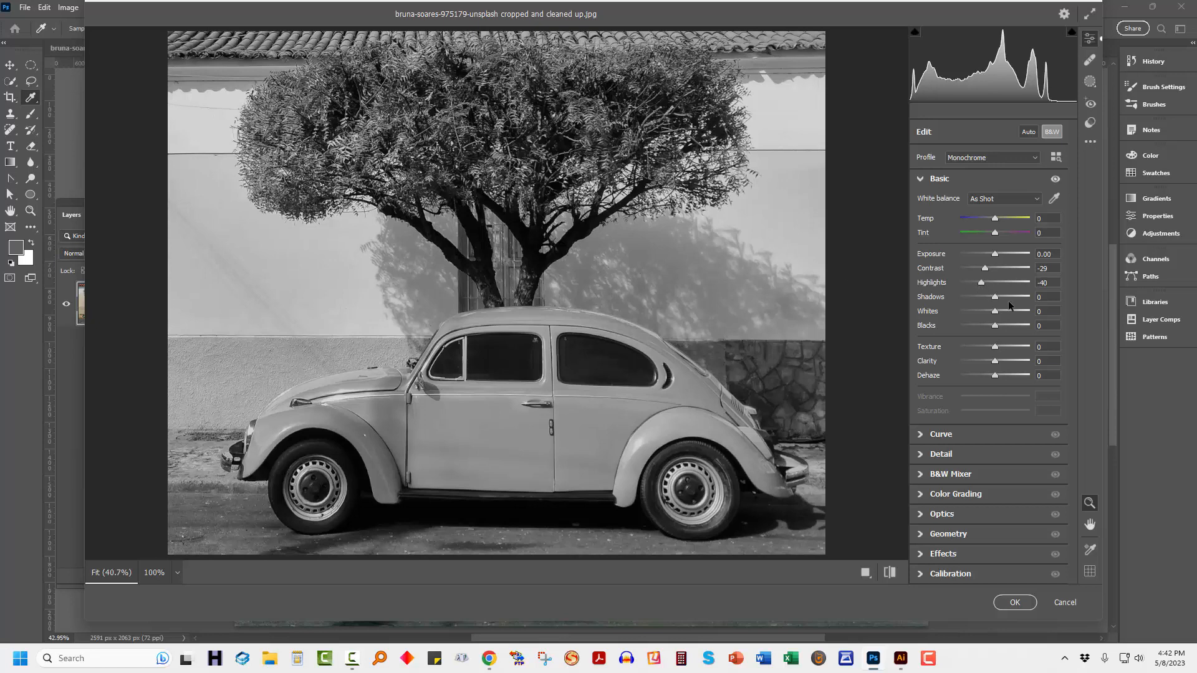
left_click_drag(996, 296, 1018, 301)
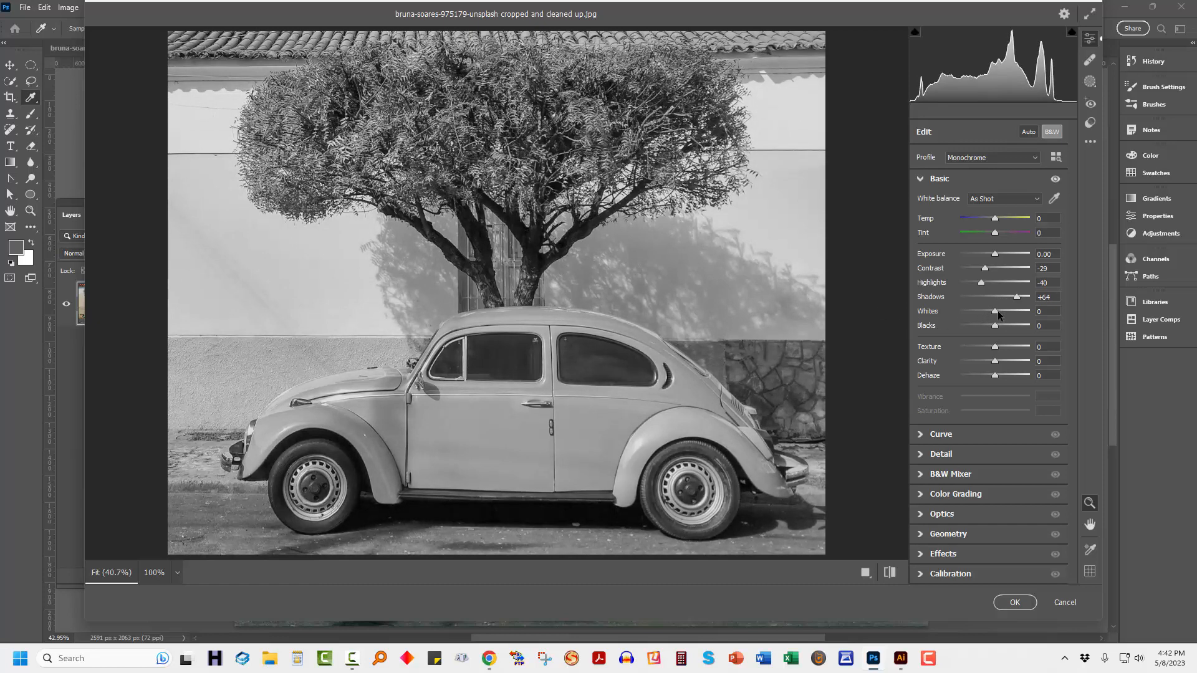
mouse_move(998, 311)
left_mouse_down()
mouse_move(987, 311)
mouse_move(1010, 324)
left_mouse_up()
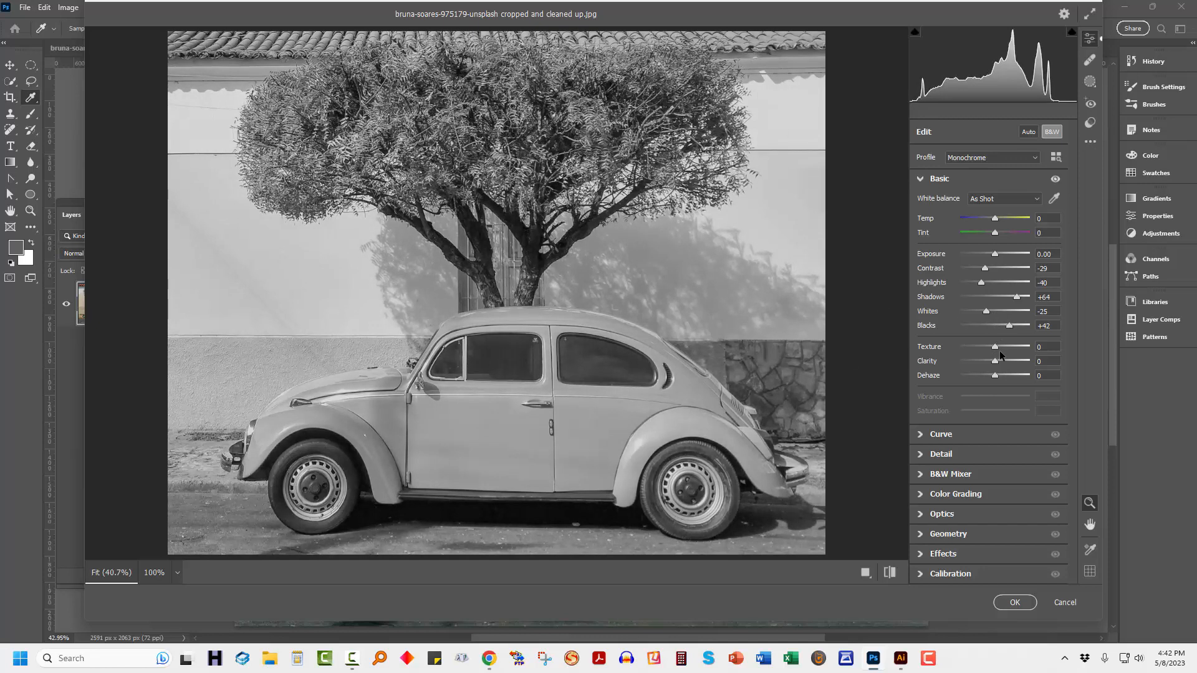
Soften the photo with Texture at -24, Clarity at -9 and Dehaze at -7.
left_click_drag(995, 348, 981, 347)
left_click_drag(996, 361, 992, 362)
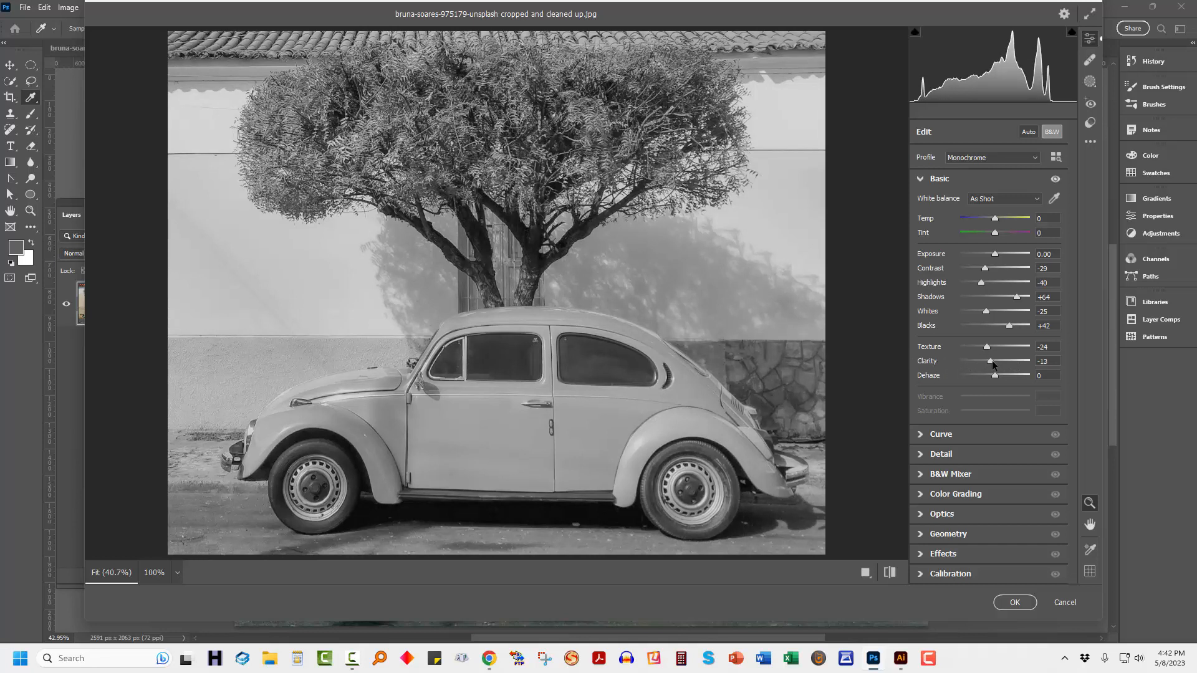
left_click_drag(989, 362, 1025, 373)
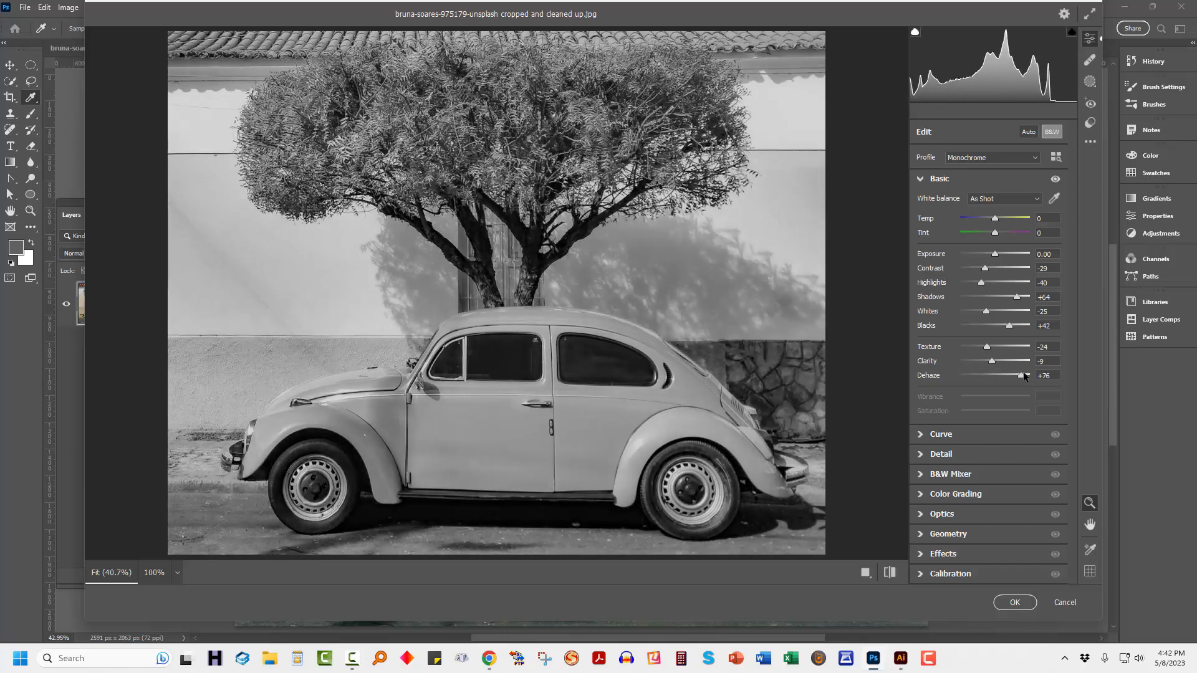
left_click_drag(1023, 372, 996, 378)
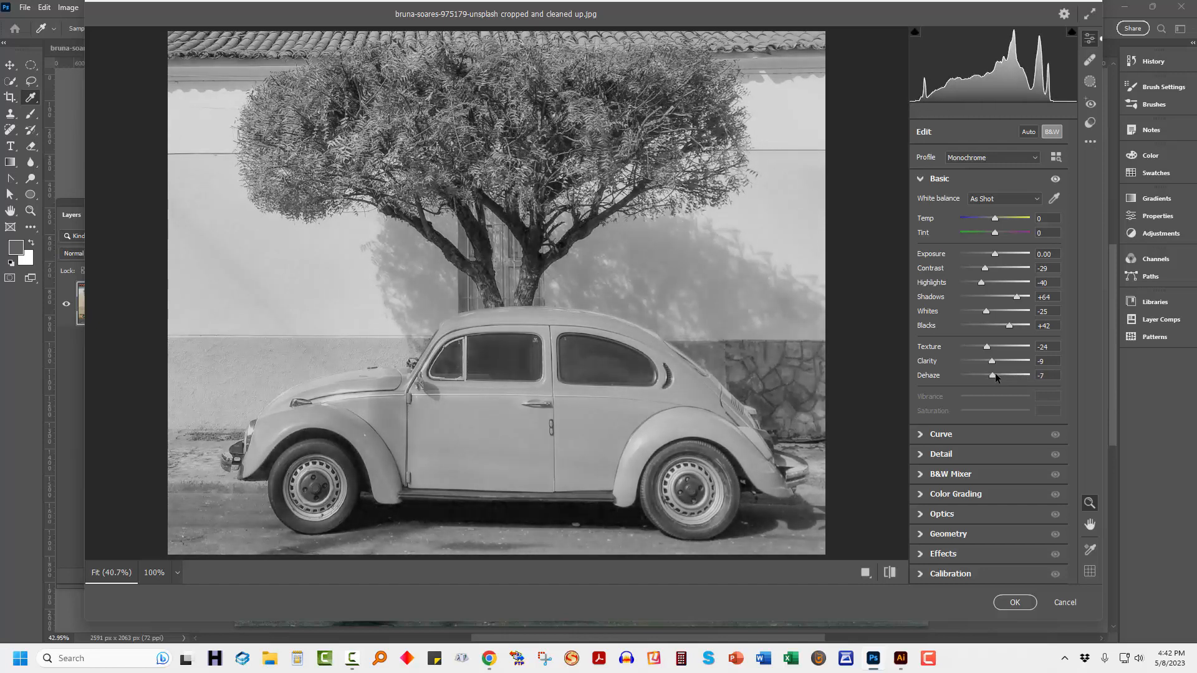
Set Reds to +29 and Oranges to +27 in the black-and-white mix.
left_click(922, 456)
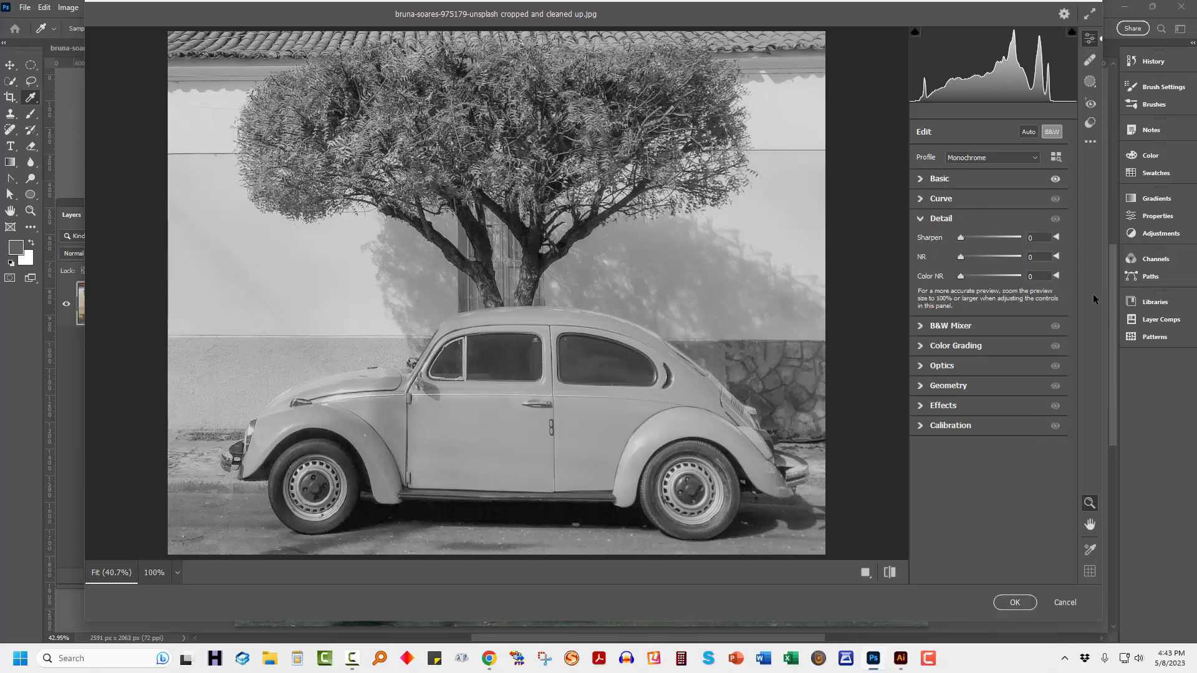
left_click(921, 220)
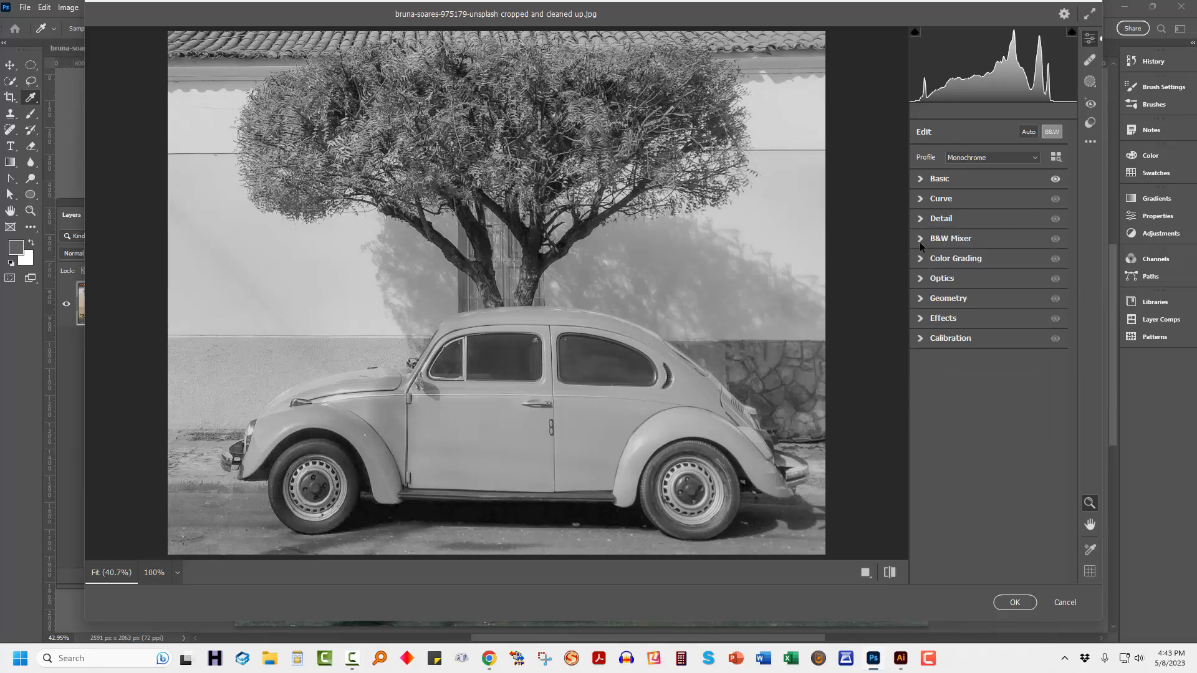
left_click(922, 240)
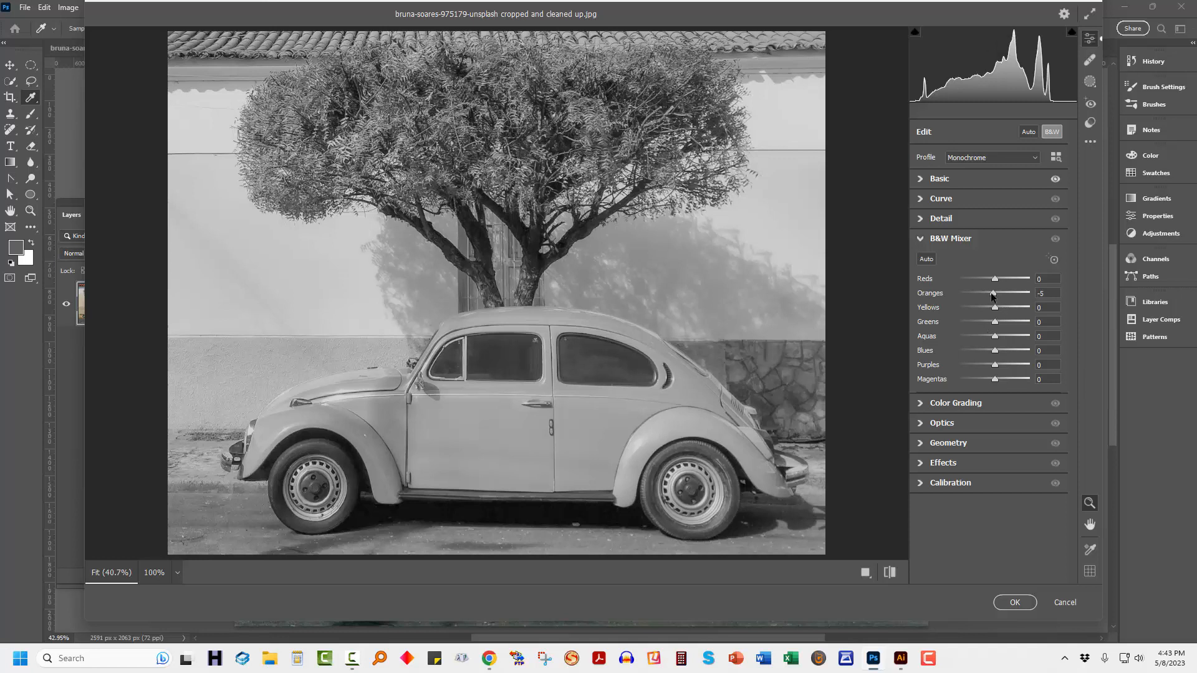
left_click_drag(996, 294, 1005, 296)
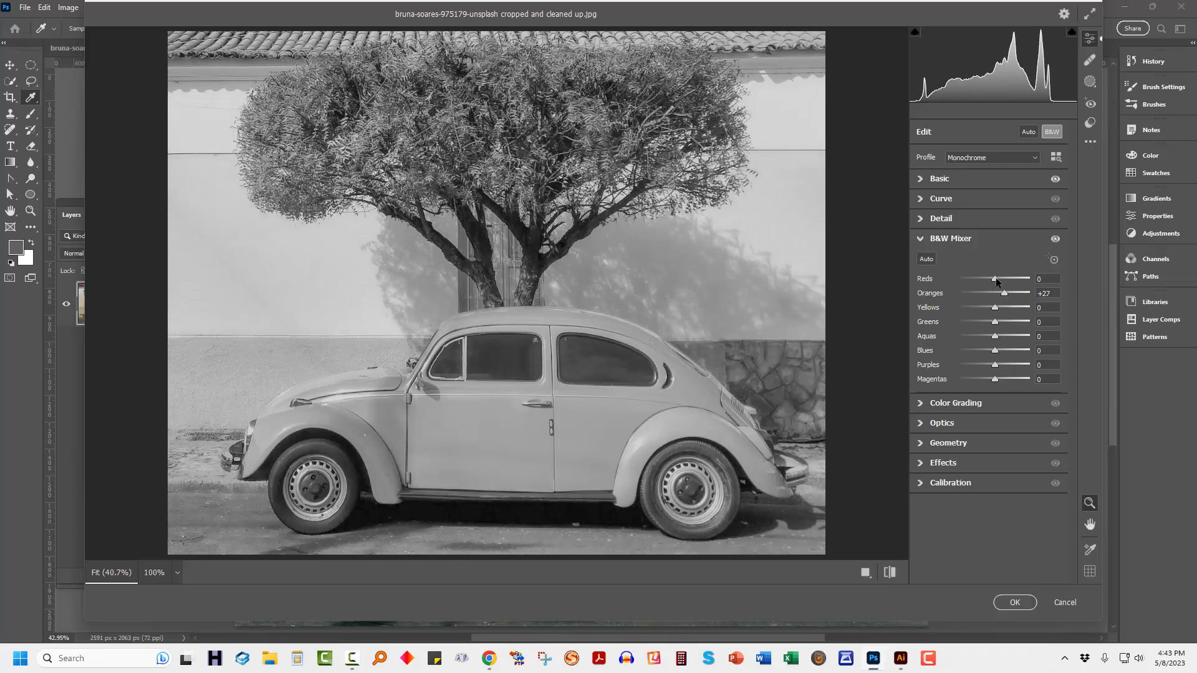
left_click_drag(997, 278, 865, 293)
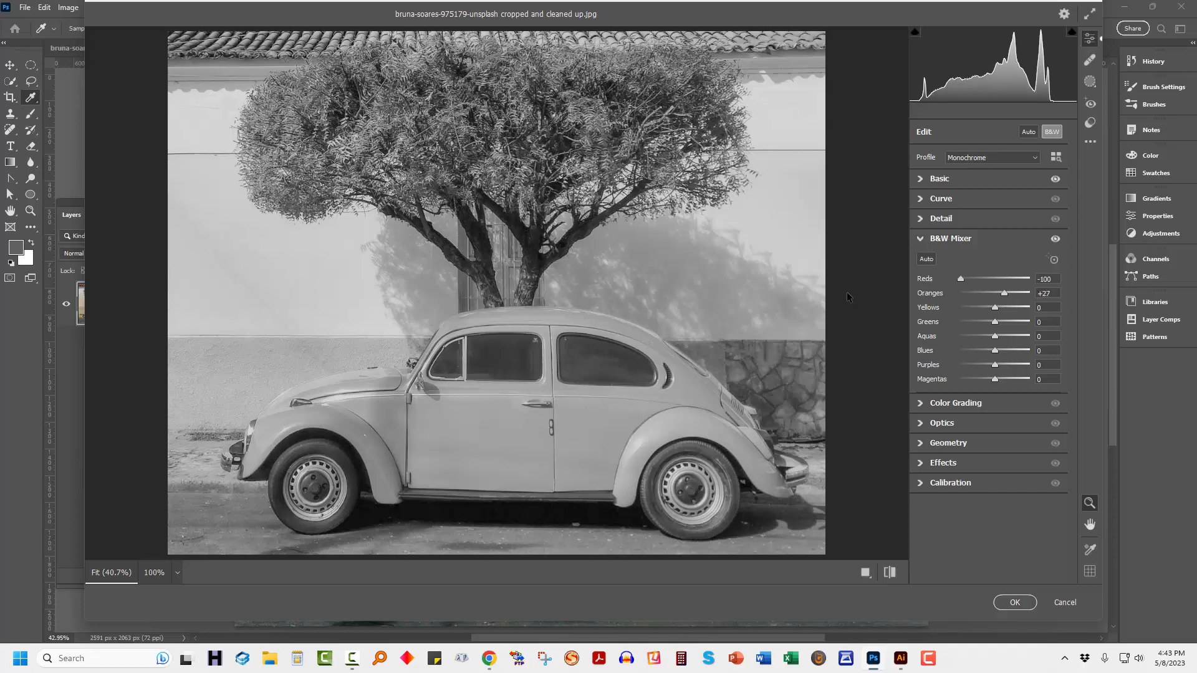
left_click_drag(961, 279, 1008, 283)
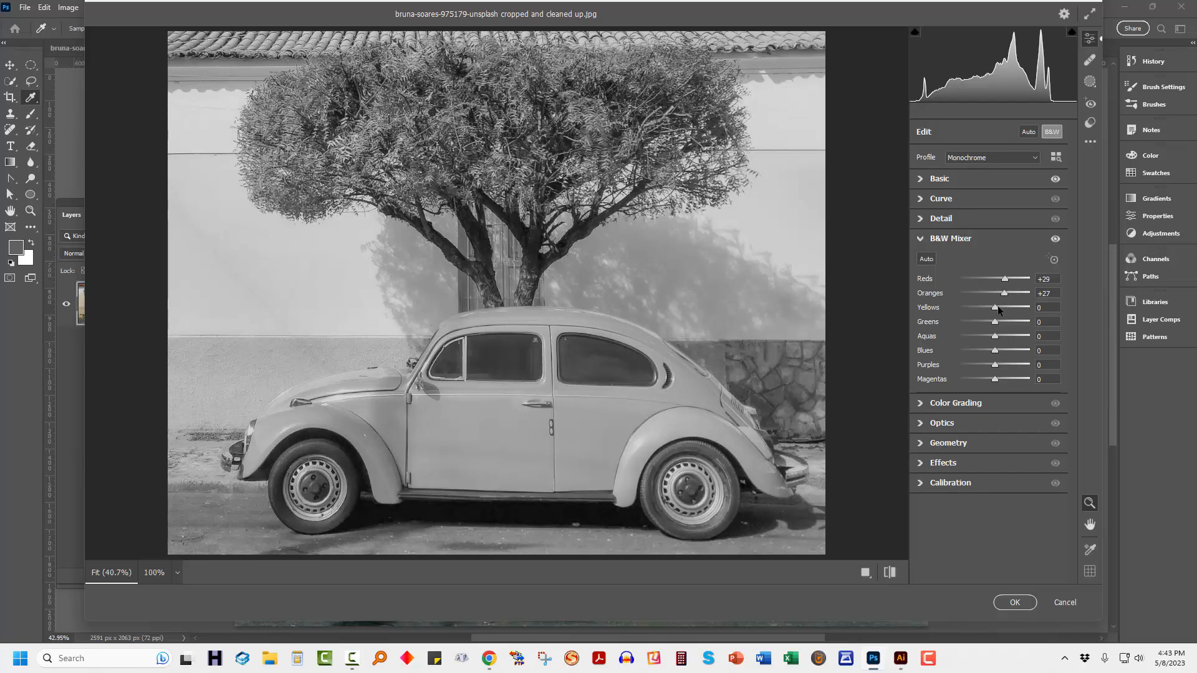
Set Yellows to +11, Greens to +58, Aquas to +22, Blues to -5, Purples to -33 and Magentas to -51 in the black-and-white mix.
left_click_drag(995, 307, 1016, 323)
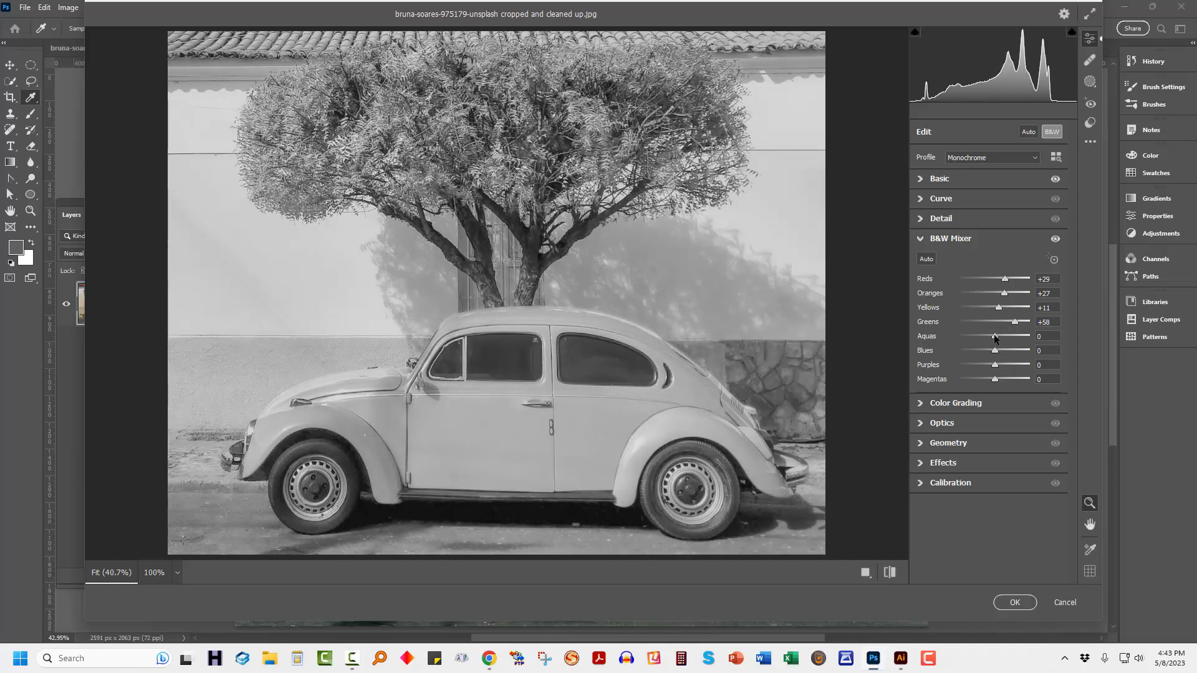
mouse_move(1000, 336)
left_mouse_down()
mouse_move(1031, 339)
mouse_move(1002, 347)
left_mouse_up()
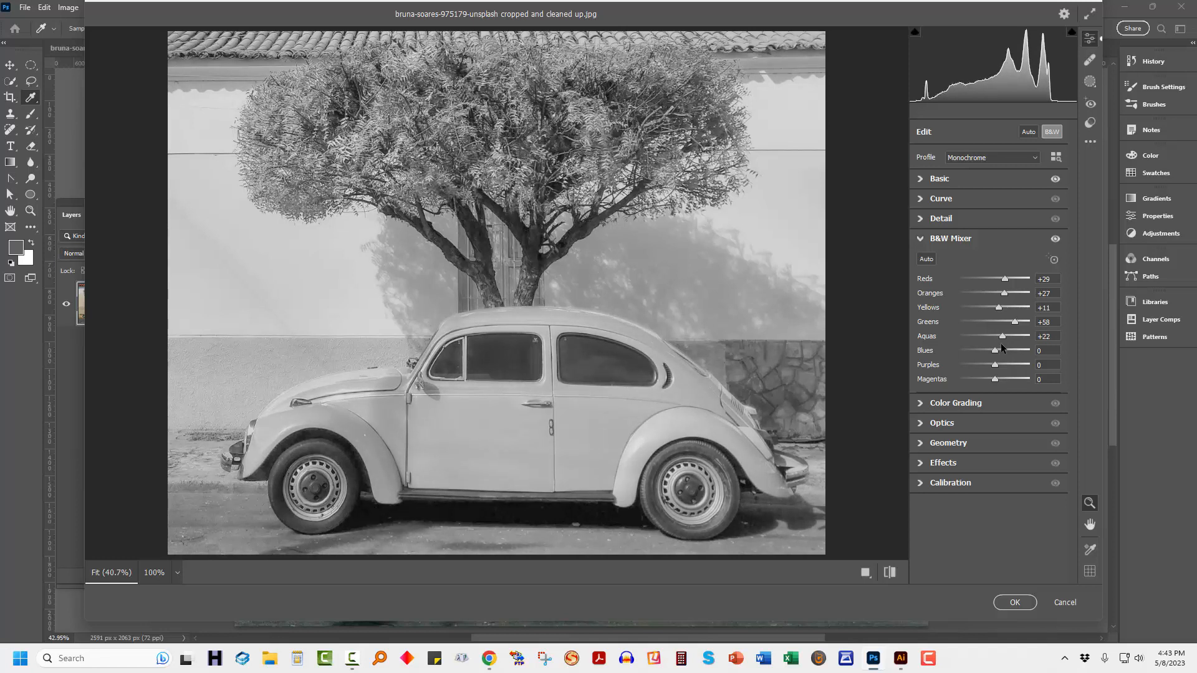
mouse_move(1000, 355)
left_mouse_down()
mouse_move(1012, 355)
mouse_move(994, 358)
left_mouse_up()
left_click_drag(961, 365, 975, 365)
mouse_move(996, 381)
left_mouse_down()
mouse_move(1028, 377)
mouse_move(955, 384)
mouse_move(1018, 385)
mouse_move(979, 380)
left_mouse_up()
Readjust the mix to Yellows +15, Greens +69 and Aquas +31, and apply the Camera Raw filter.
left_click_drag(1027, 320, 945, 309)
left_click_drag(999, 339, 951, 340)
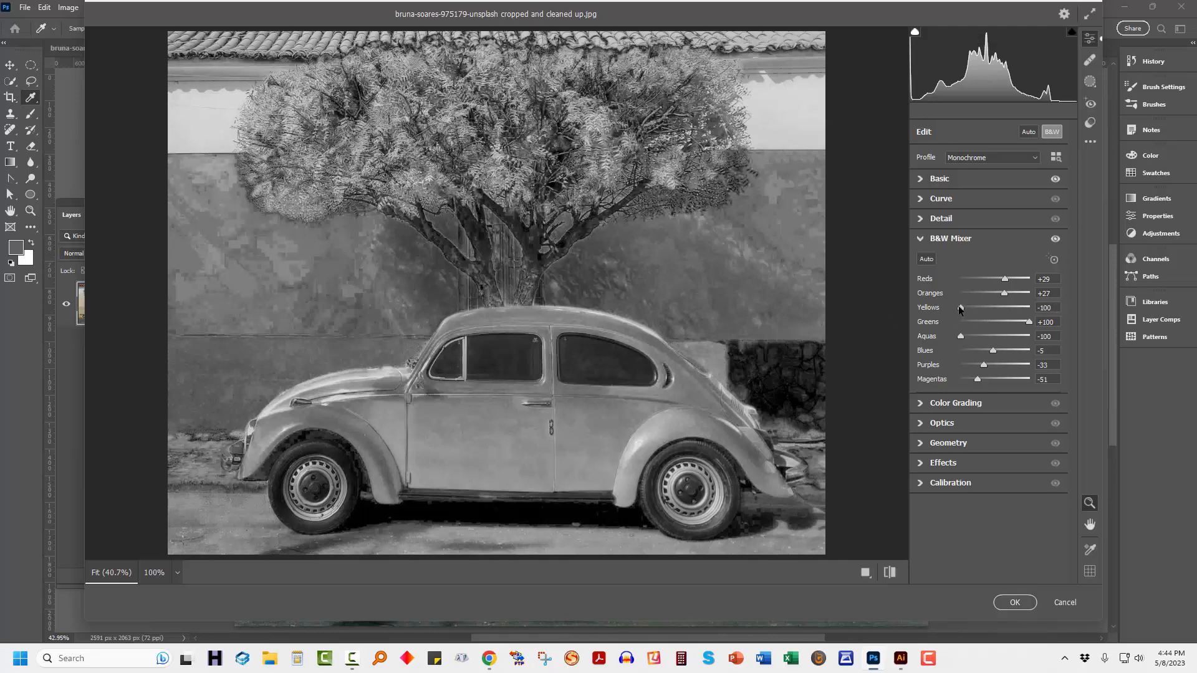
left_click_drag(961, 308, 1005, 337)
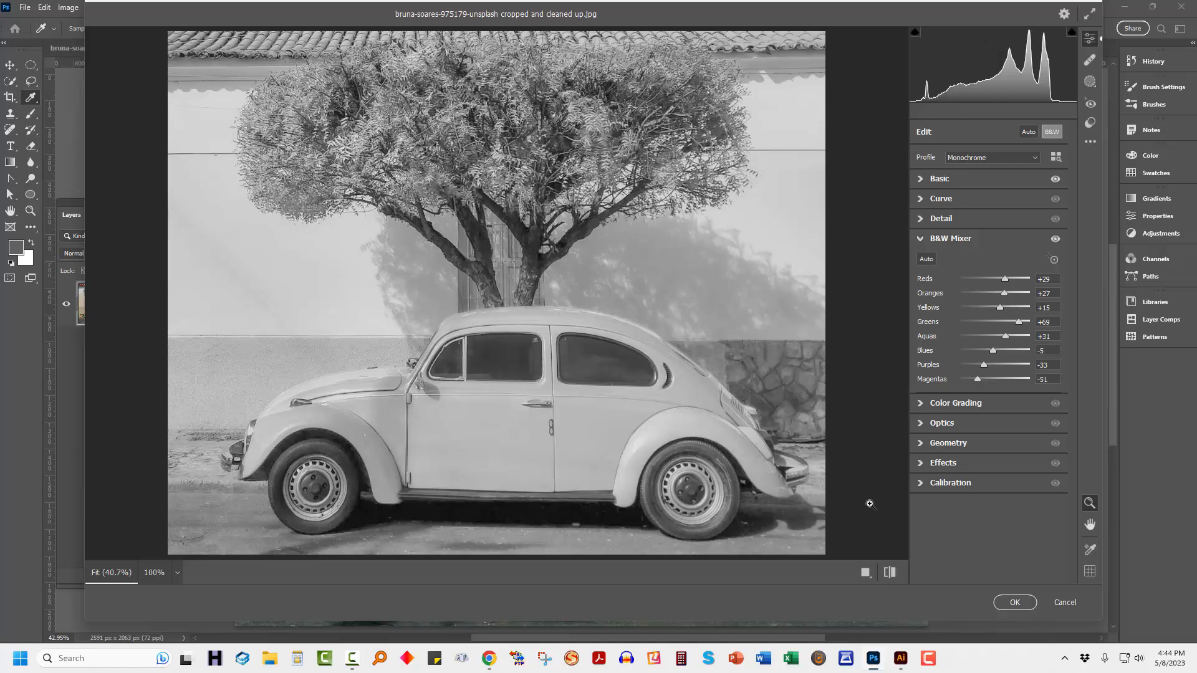
left_click(1015, 602)
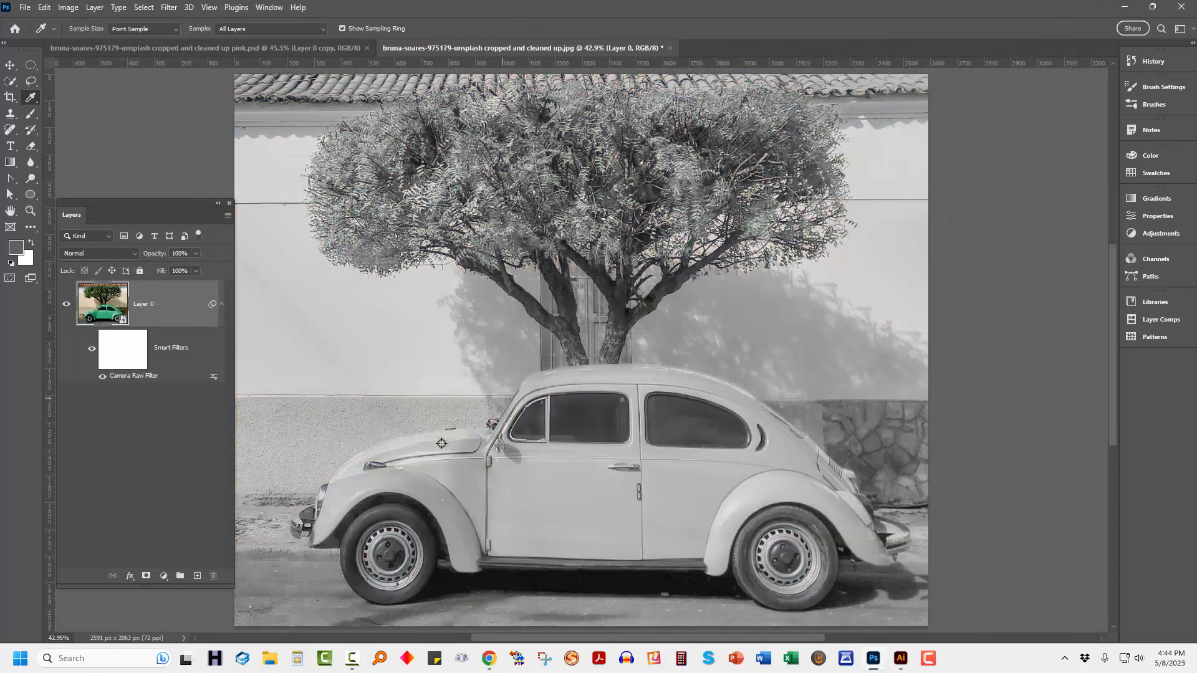
Compare the photo with and without its smart filters, and review the Camera Raw filter's settings without changing them.
left_click(91, 352)
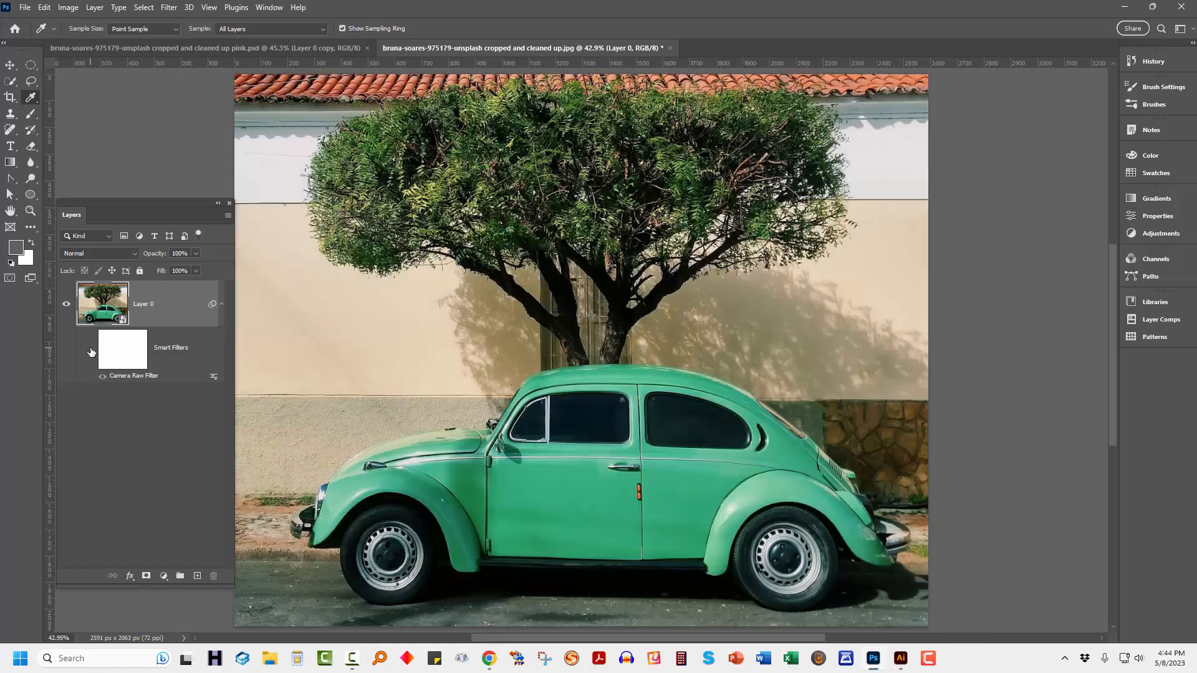
left_click(91, 351)
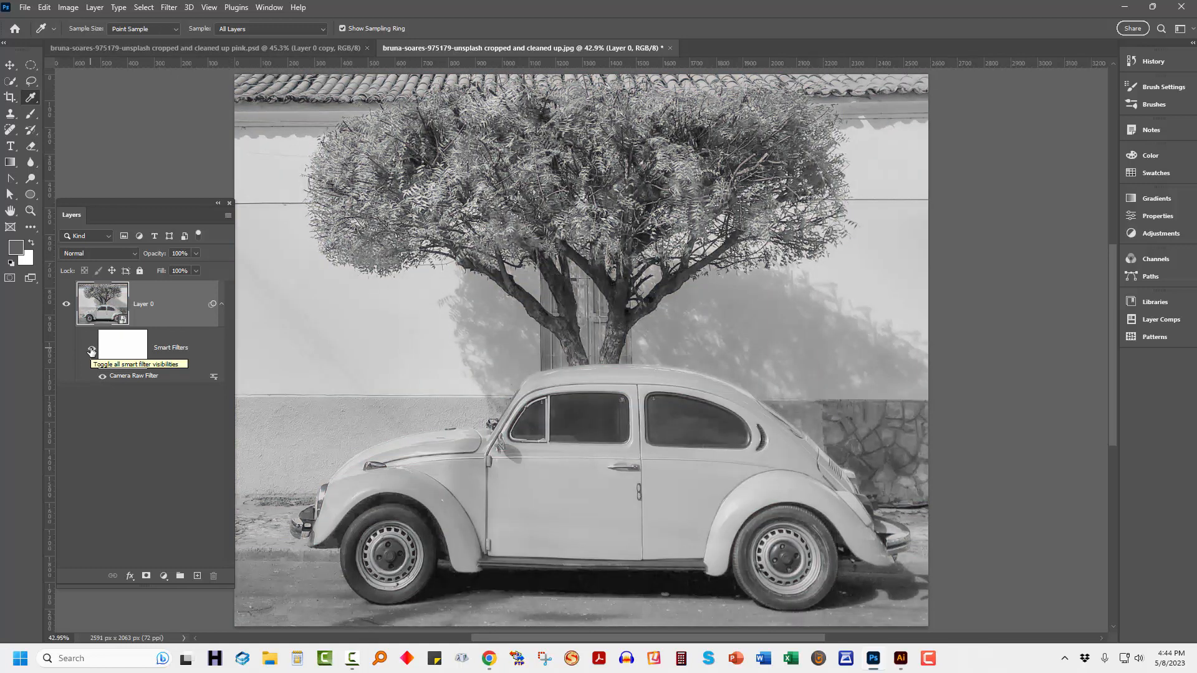
left_click(91, 351)
left_click(91, 352)
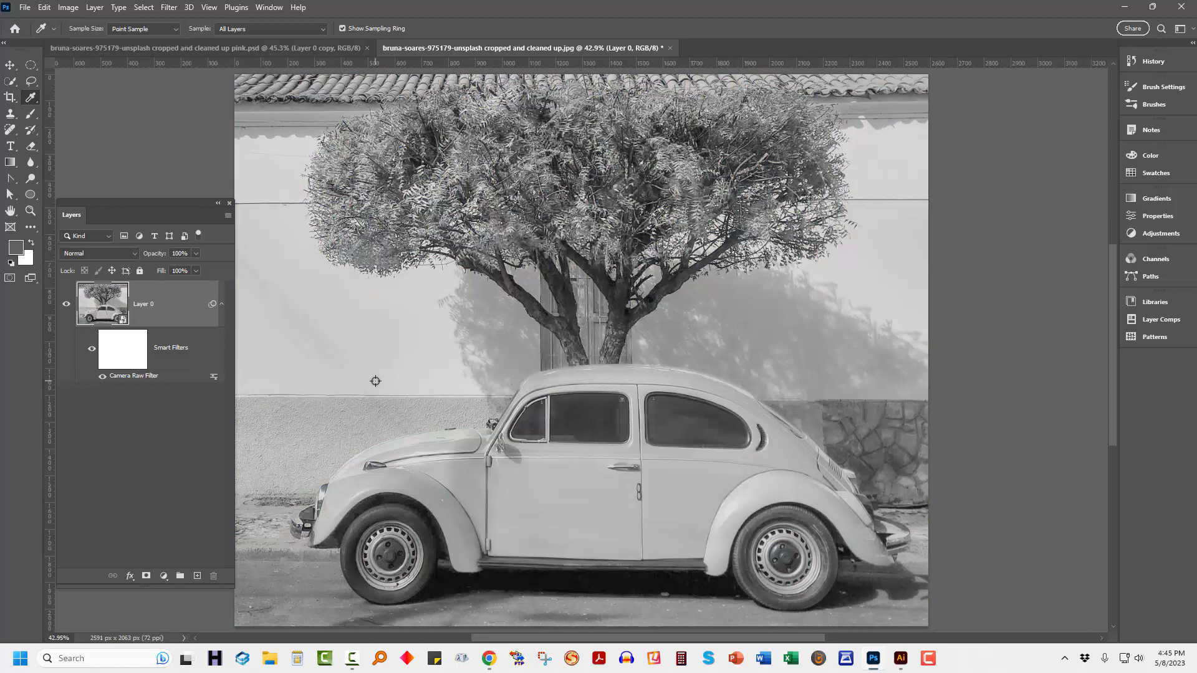
double_click(139, 376)
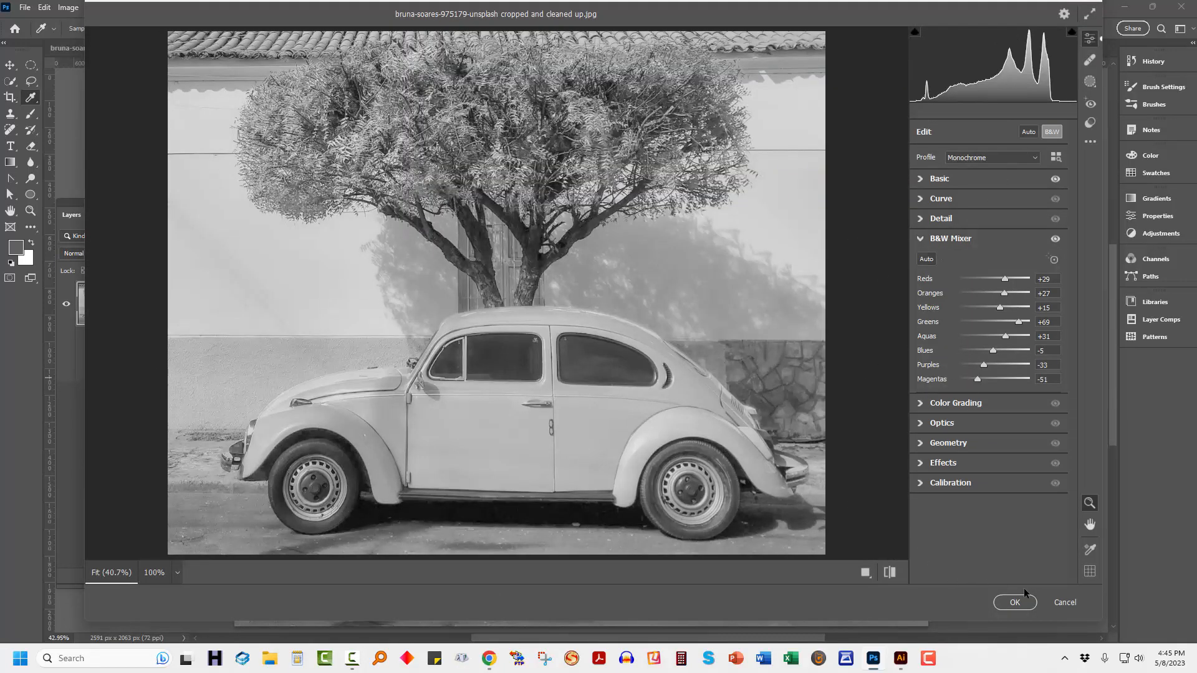
left_click(1065, 602)
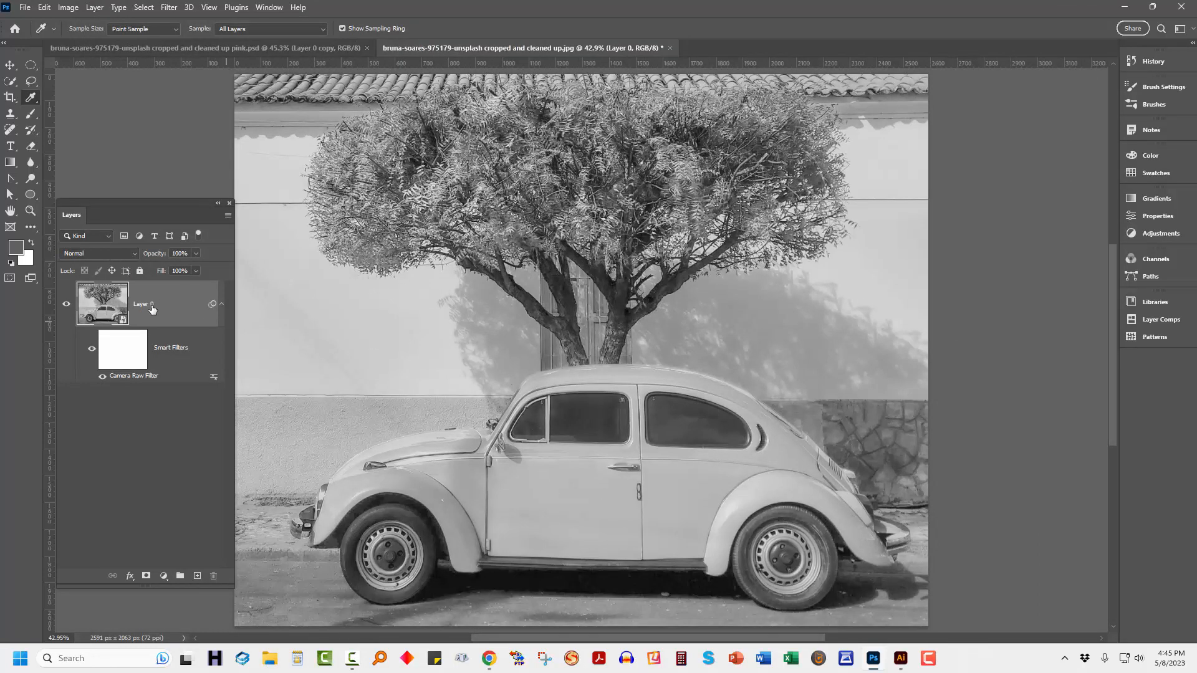
Add a Soft Light Color Overlay in aqua 54f9f3 to Layer 0, and check the tint with the smart filters hidden and shown.
left_click(131, 577)
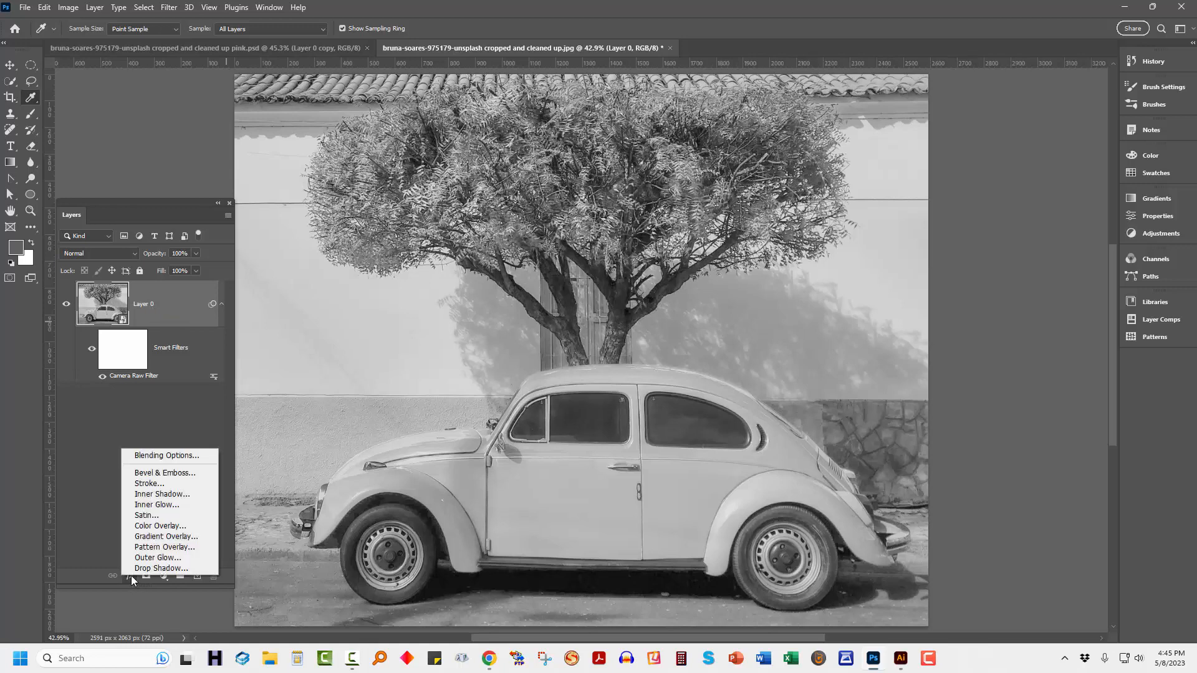
left_click(160, 527)
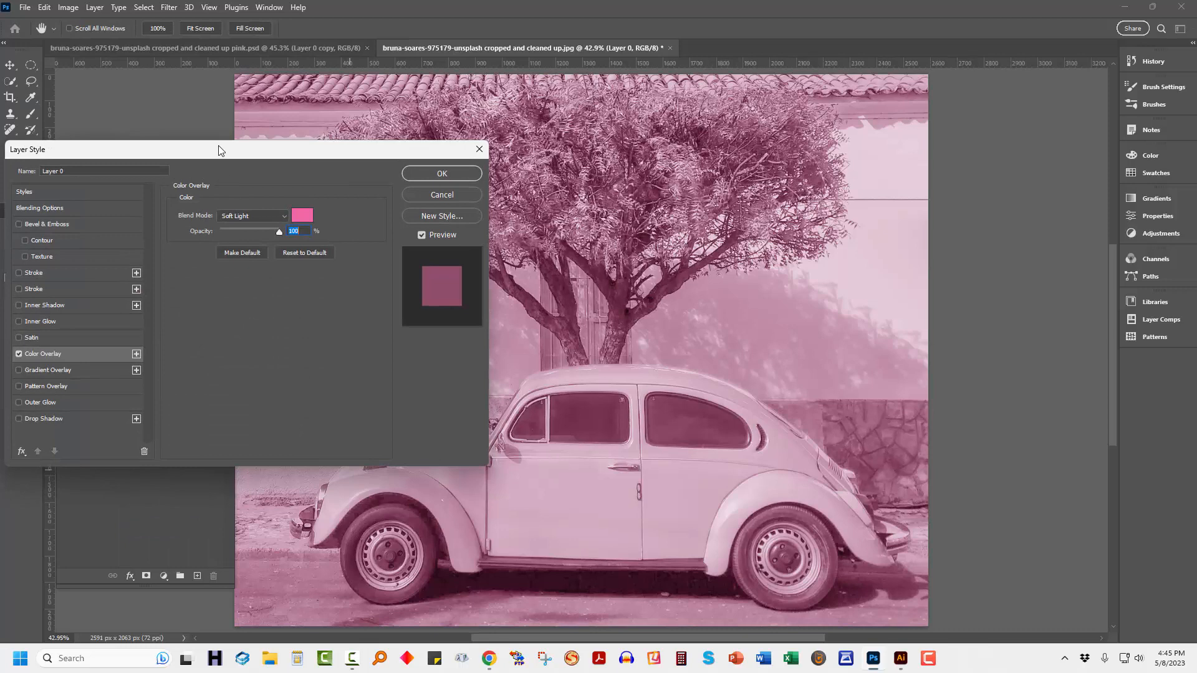
left_click_drag(218, 150, 874, 62)
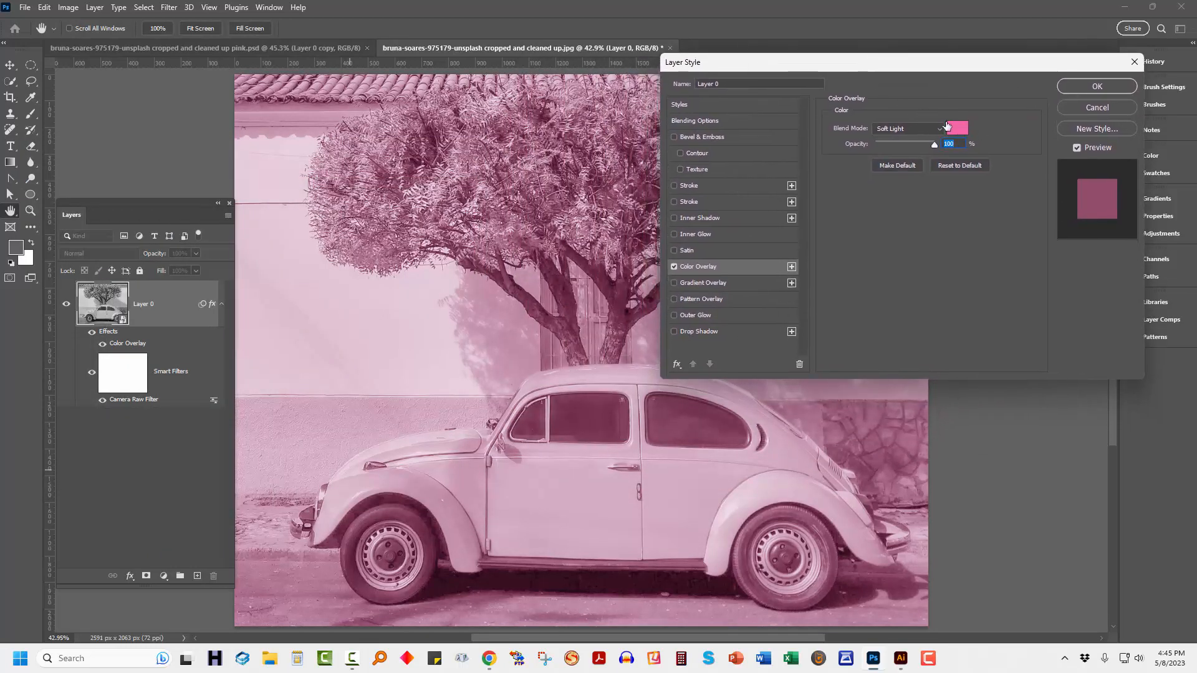
left_click(952, 128)
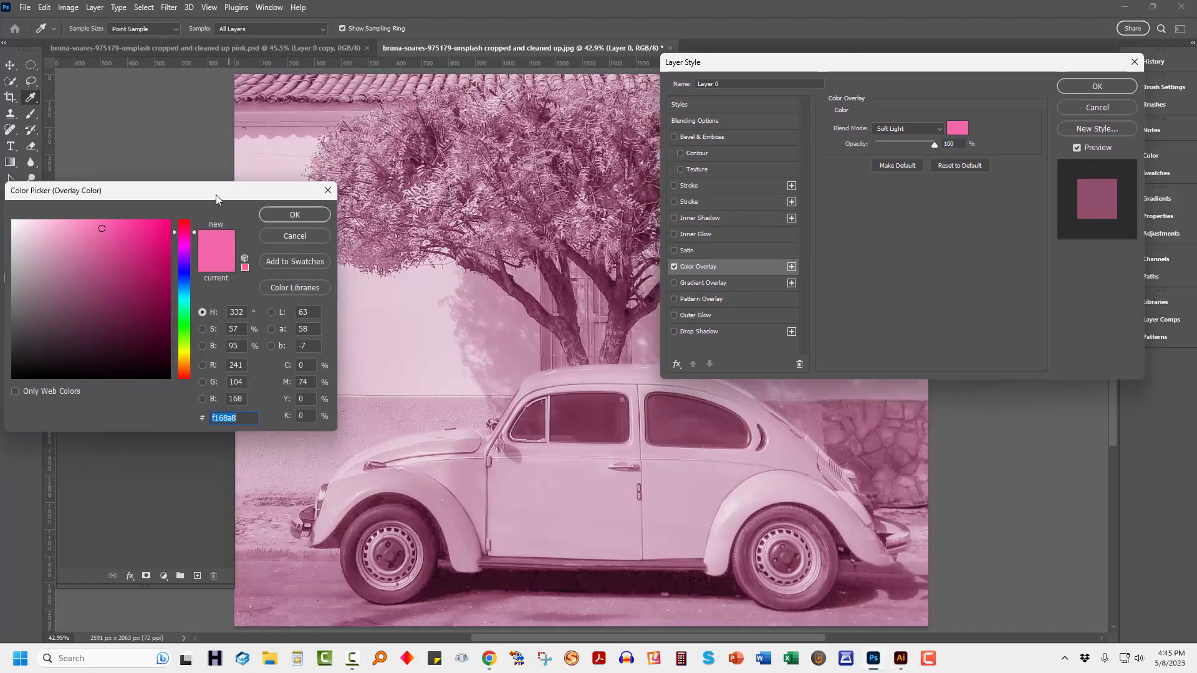
left_click_drag(215, 195, 1055, 194)
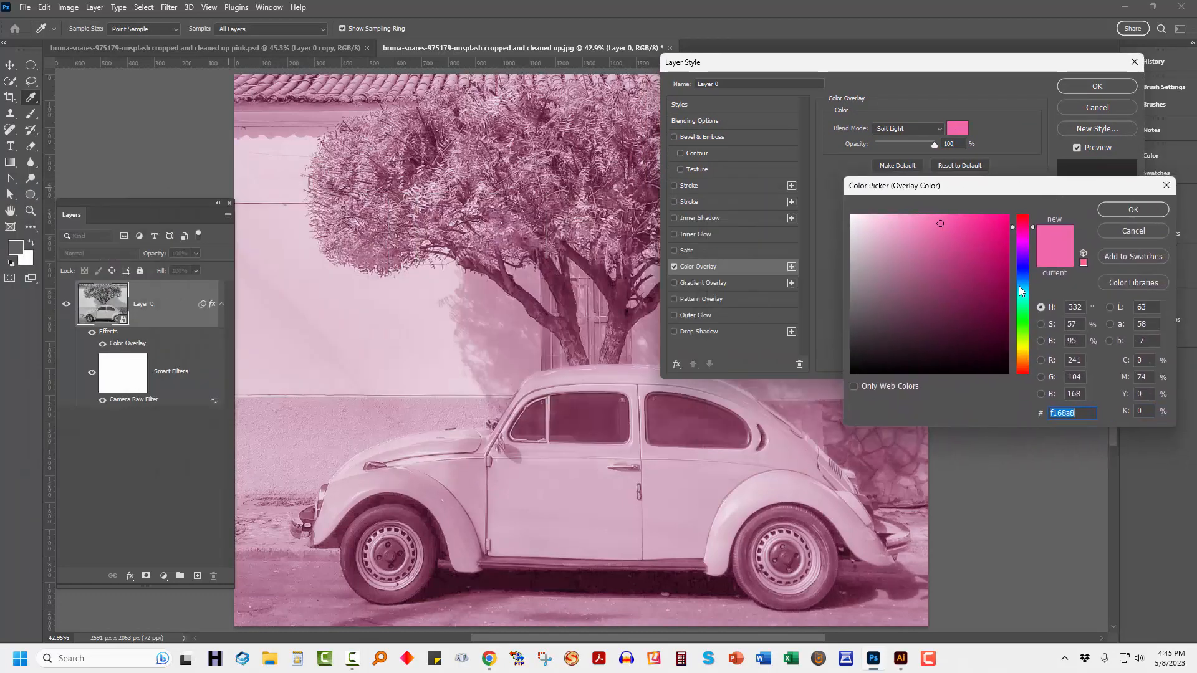
left_click_drag(1021, 290, 1026, 300)
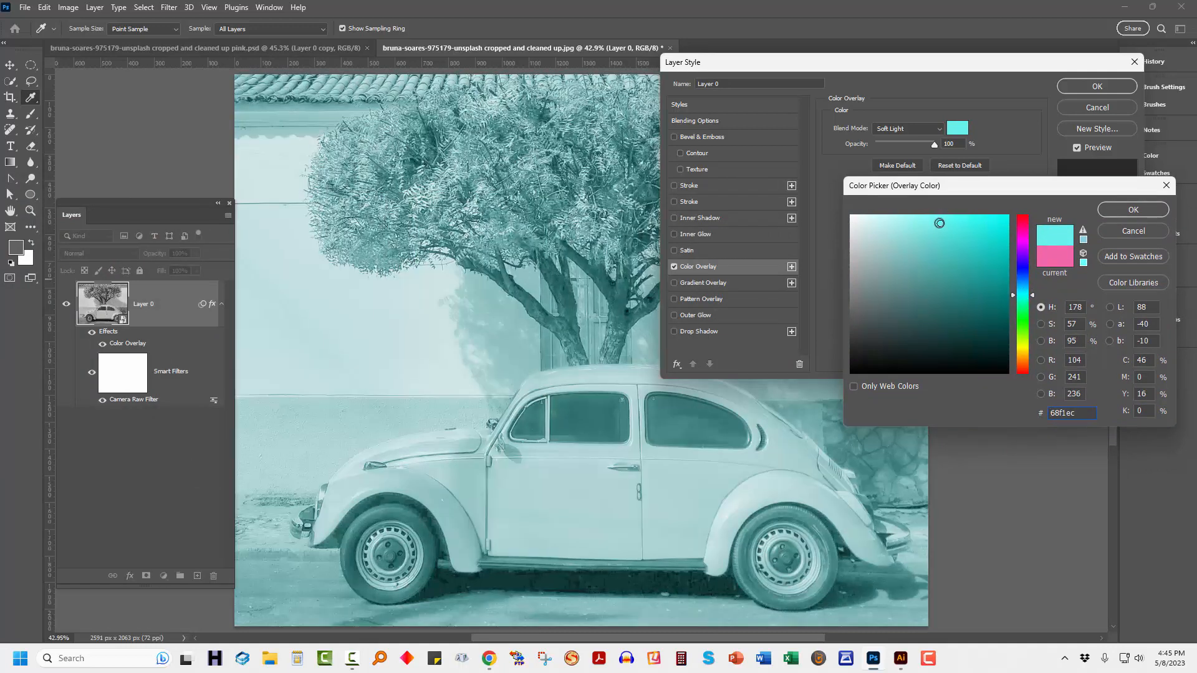
mouse_move(940, 223)
left_mouse_down()
mouse_move(914, 224)
mouse_move(956, 219)
left_mouse_up()
left_click(1128, 211)
left_click(1086, 85)
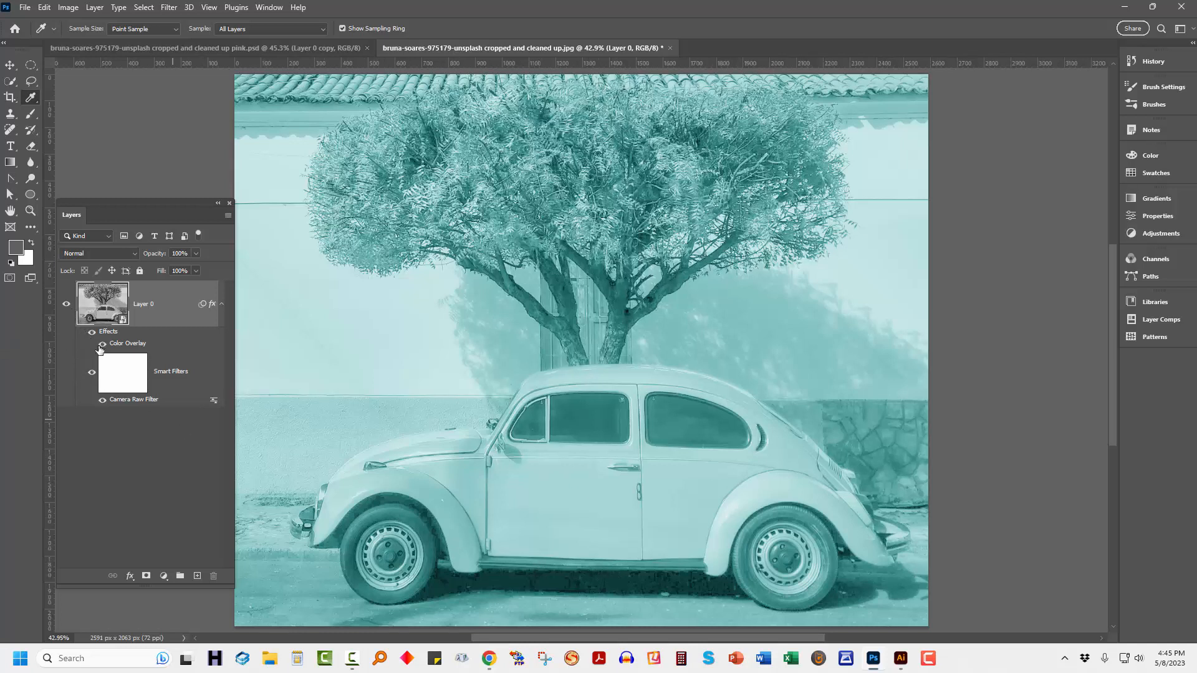
left_click(92, 374)
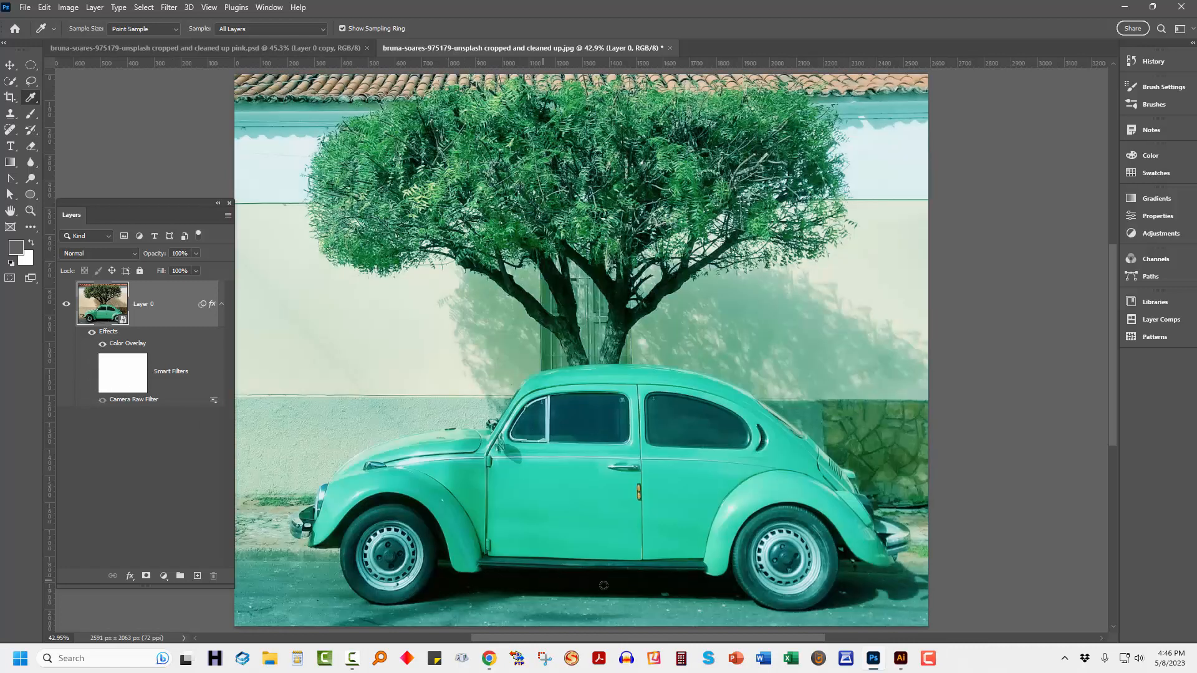
left_click(91, 373)
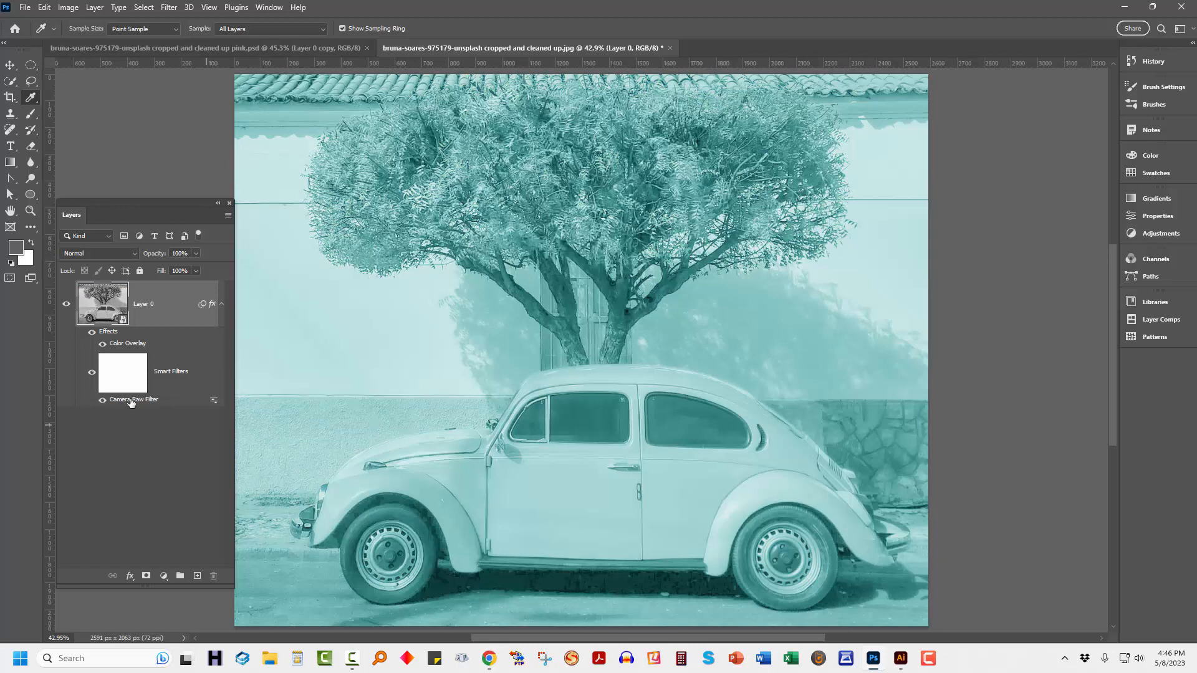
Readjust the Camera Raw filter's black-and-white mix to Oranges +25, Yellows -47 and Greens -18 with the targeted adjustment tool and sliders, and apply it.
double_click(130, 399)
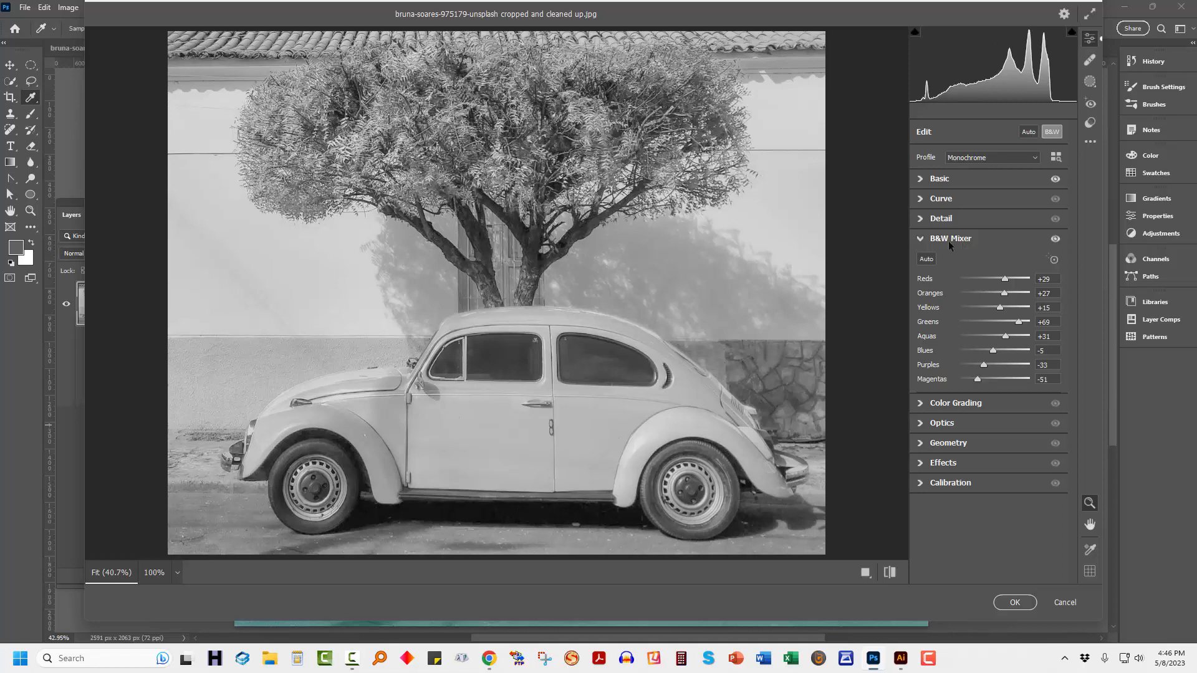
left_click(1054, 259)
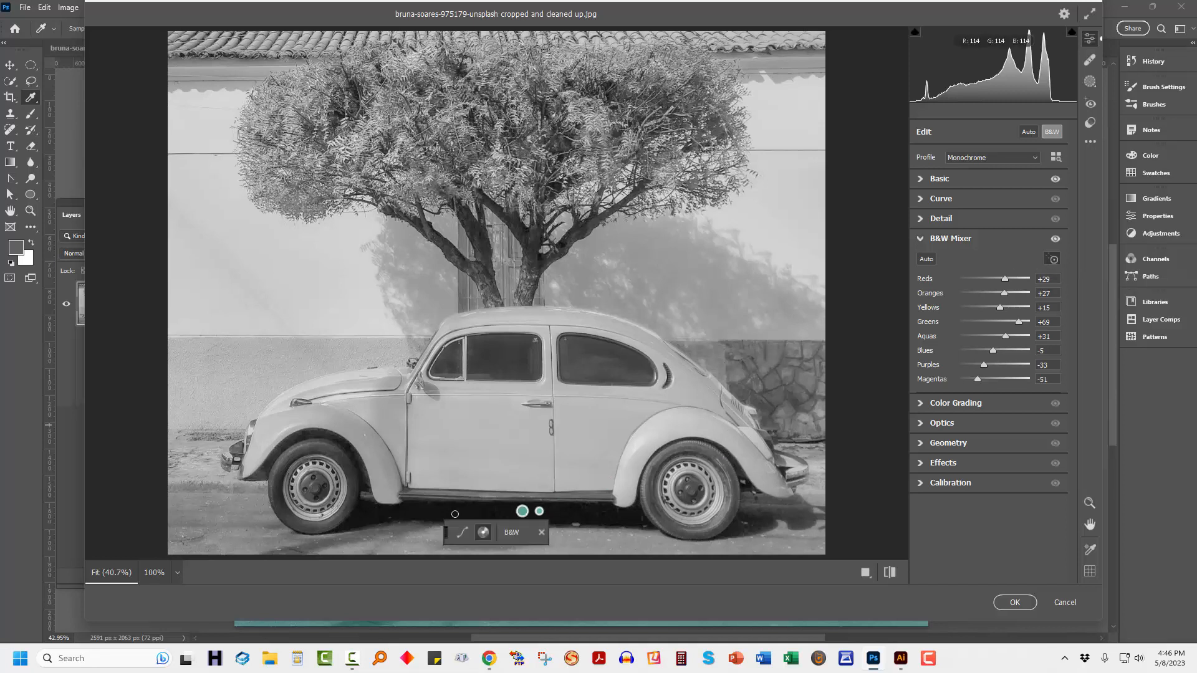
left_click_drag(404, 509, 370, 513)
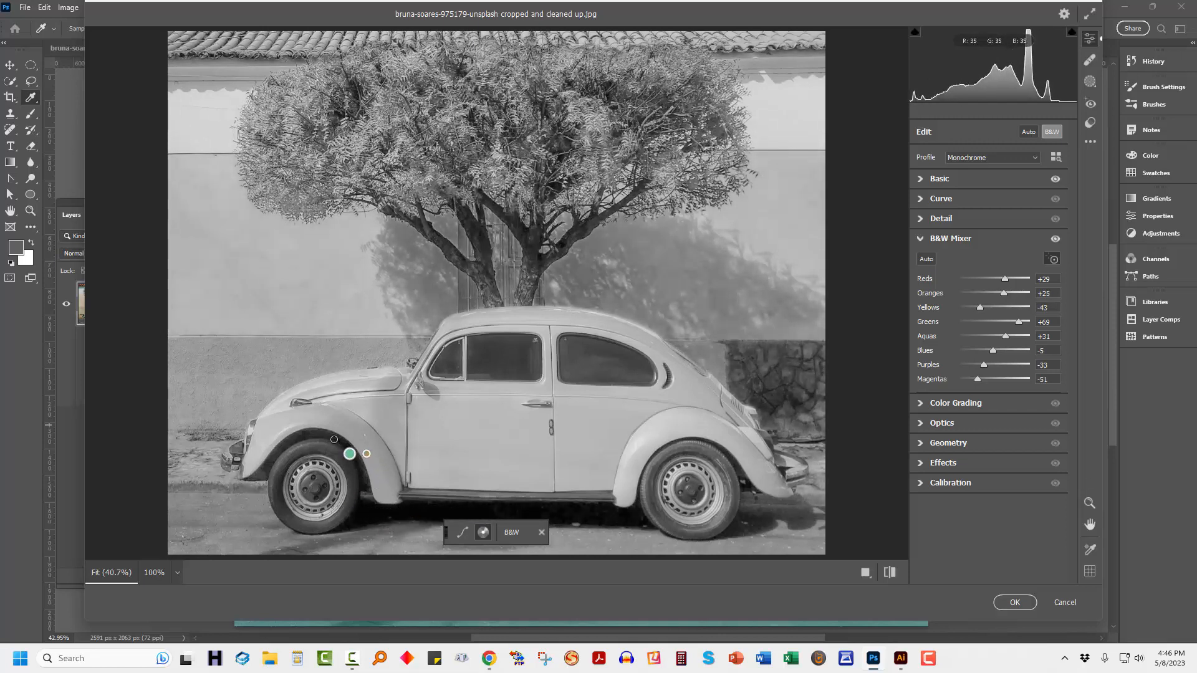
left_click(363, 450)
left_click_drag(369, 434, 320, 435)
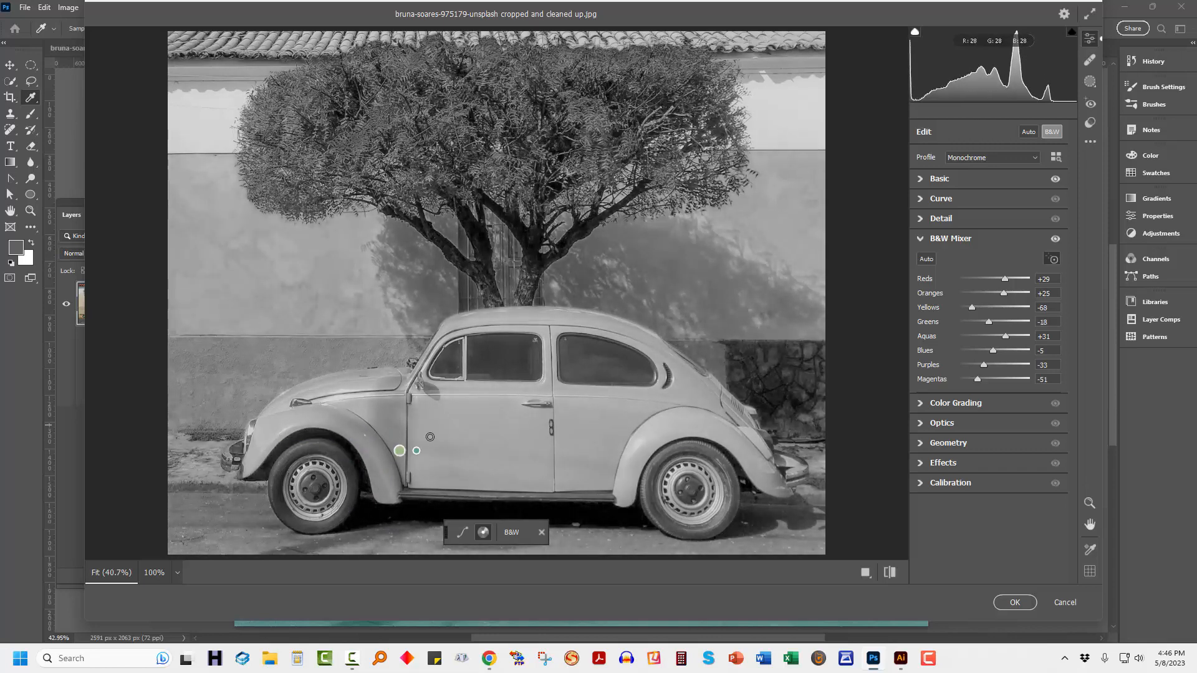
left_click(979, 308)
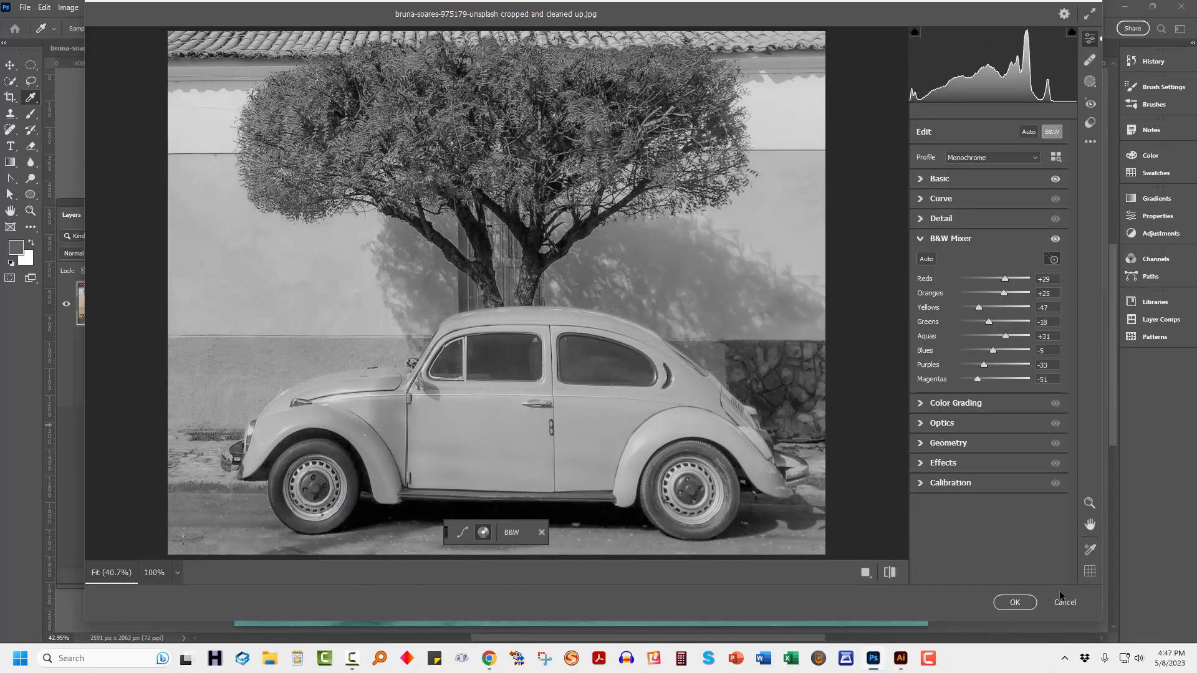
left_click(1014, 603)
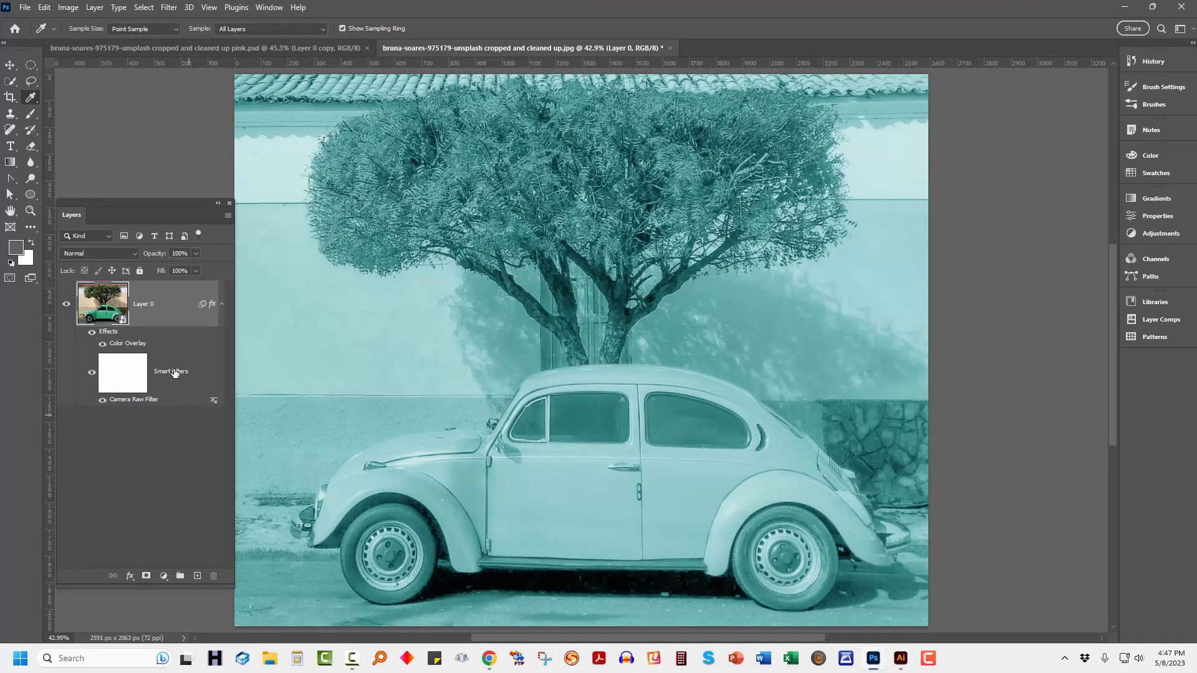
Add a second Color Overlay instance to Layer 0's layer style.
double_click(121, 345)
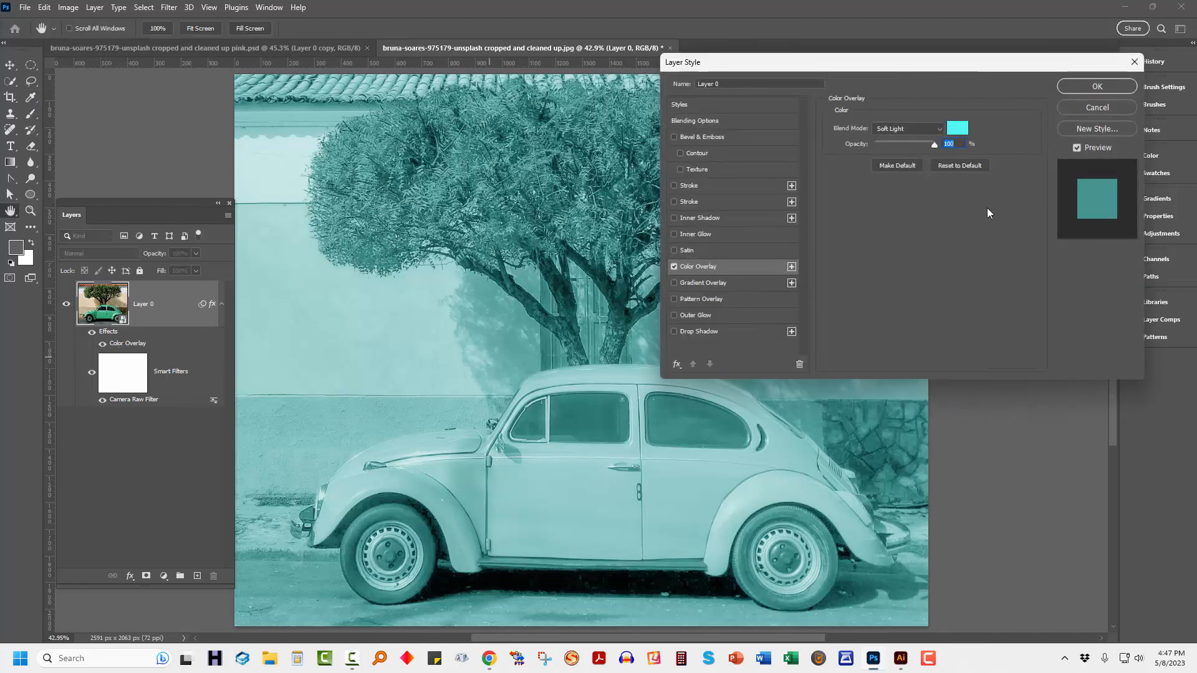
left_click(1071, 92)
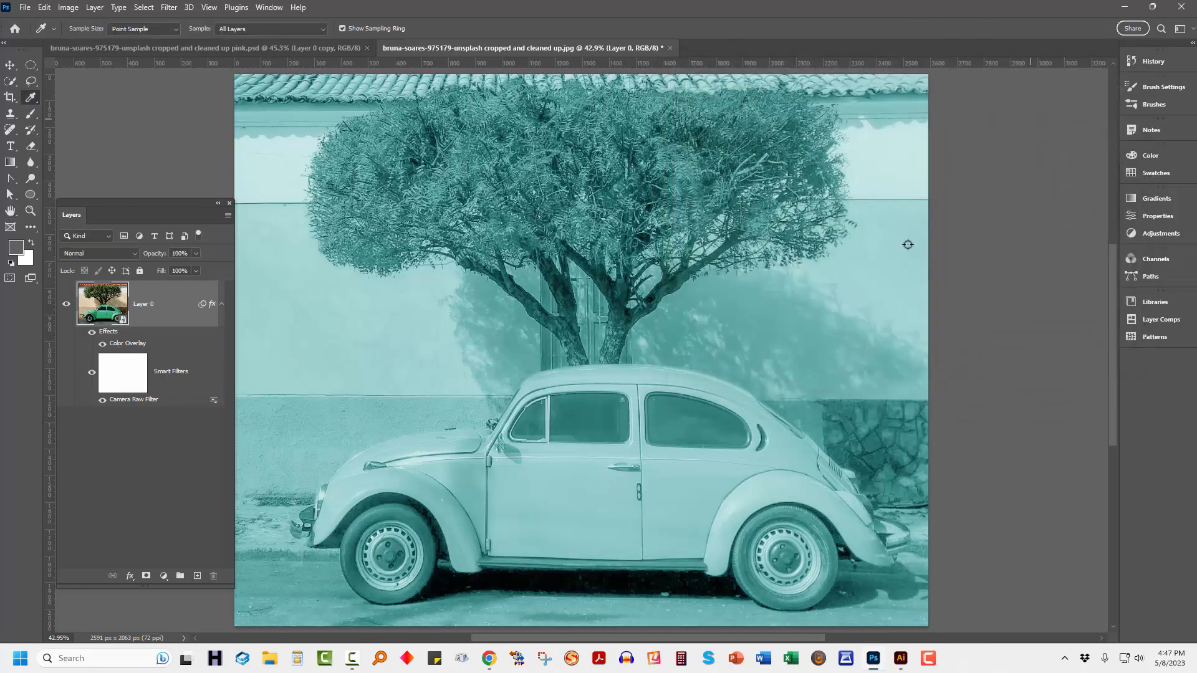
left_click(128, 577)
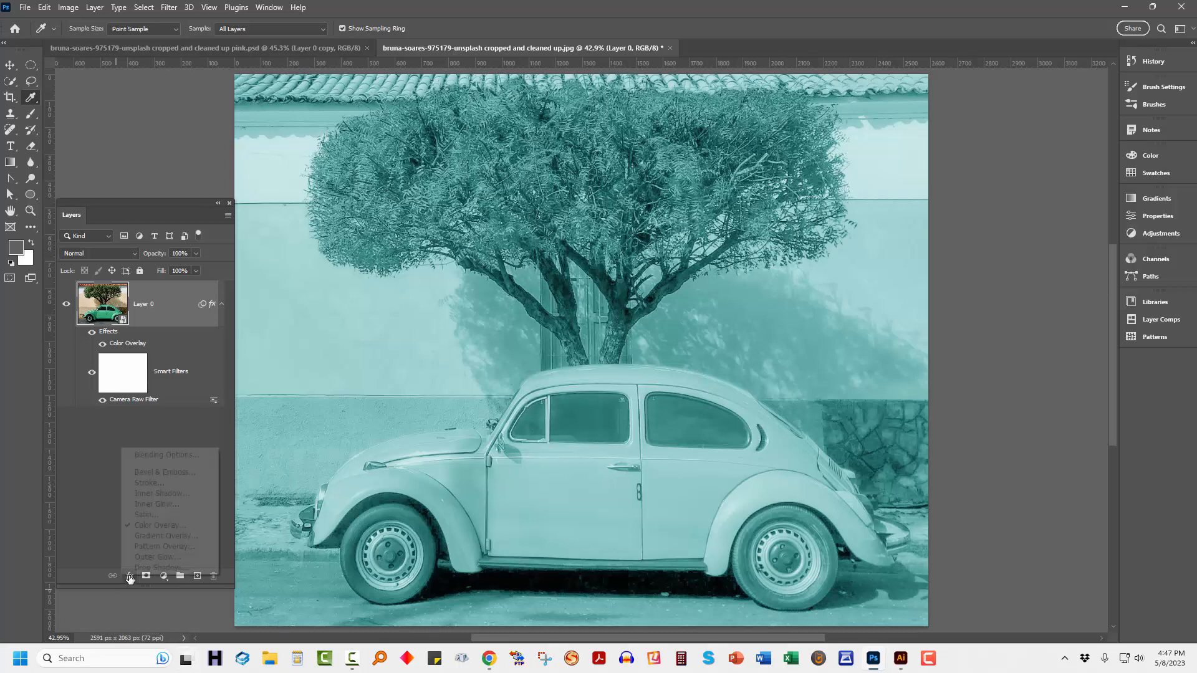
left_click(161, 526)
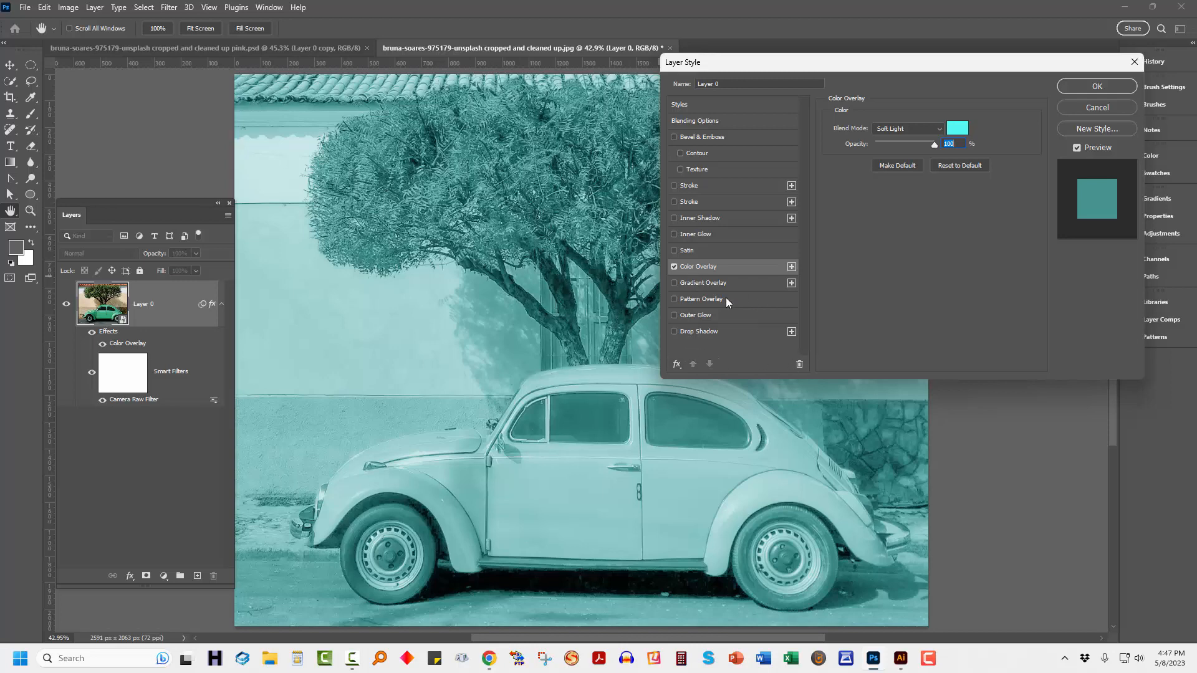
left_click(793, 267)
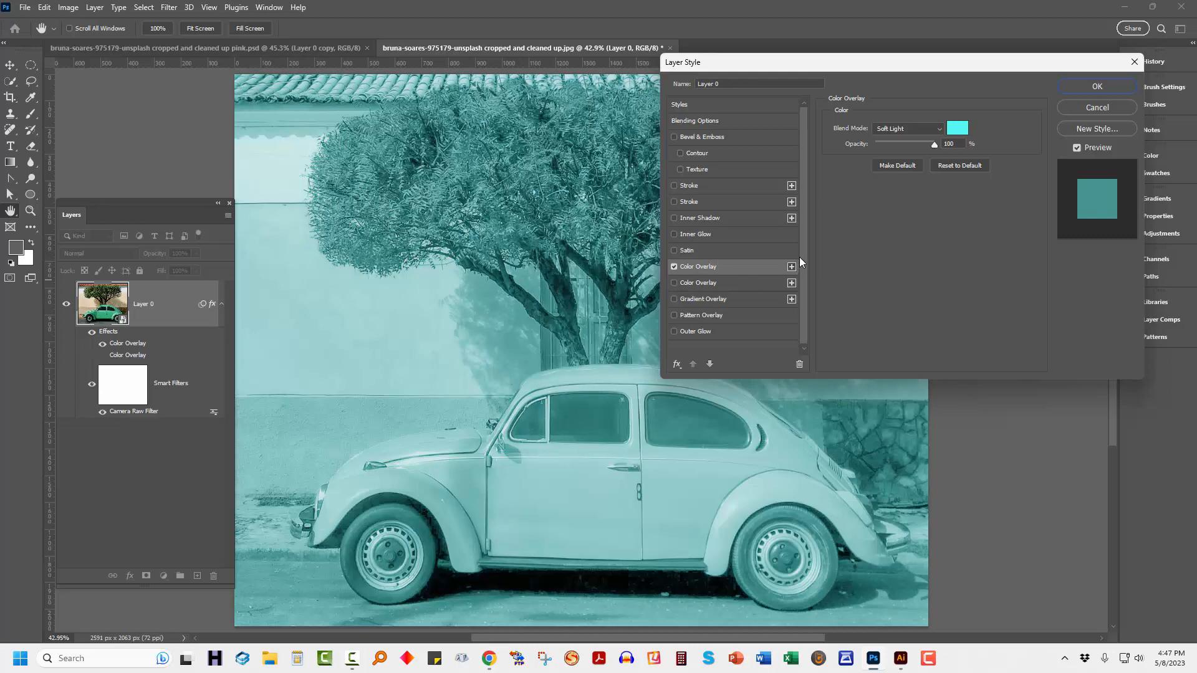
Set the upper Color Overlay's color to light pink, enable the lower aqua Color Overlay as well, and apply the layer style.
left_click(961, 130)
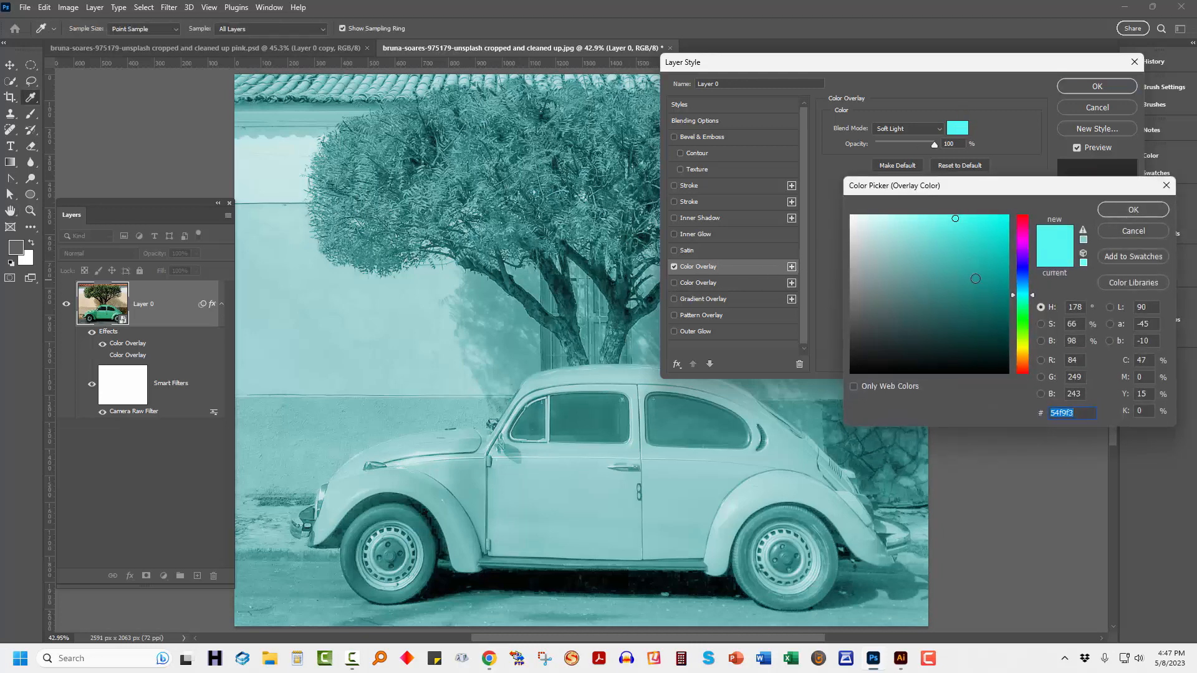
type("ec768c")
left_click_drag(928, 227, 919, 224)
left_click_drag(1020, 219, 1020, 231)
left_click_drag(939, 231, 893, 216)
left_click(1133, 210)
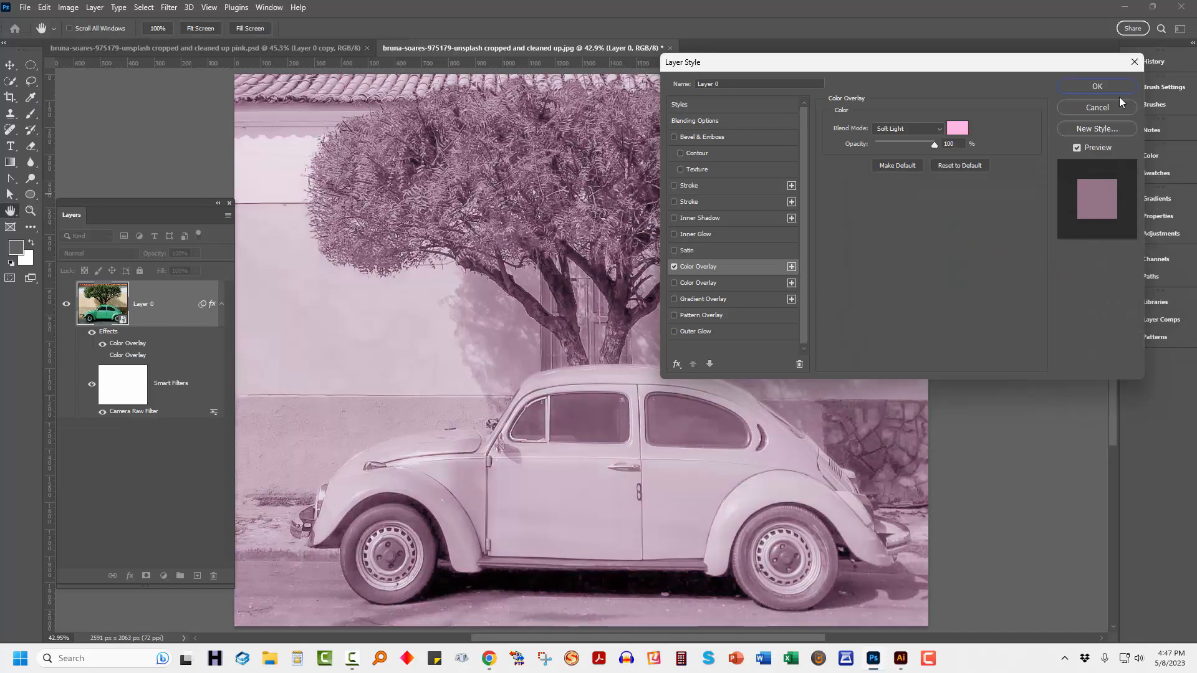
left_click(674, 283)
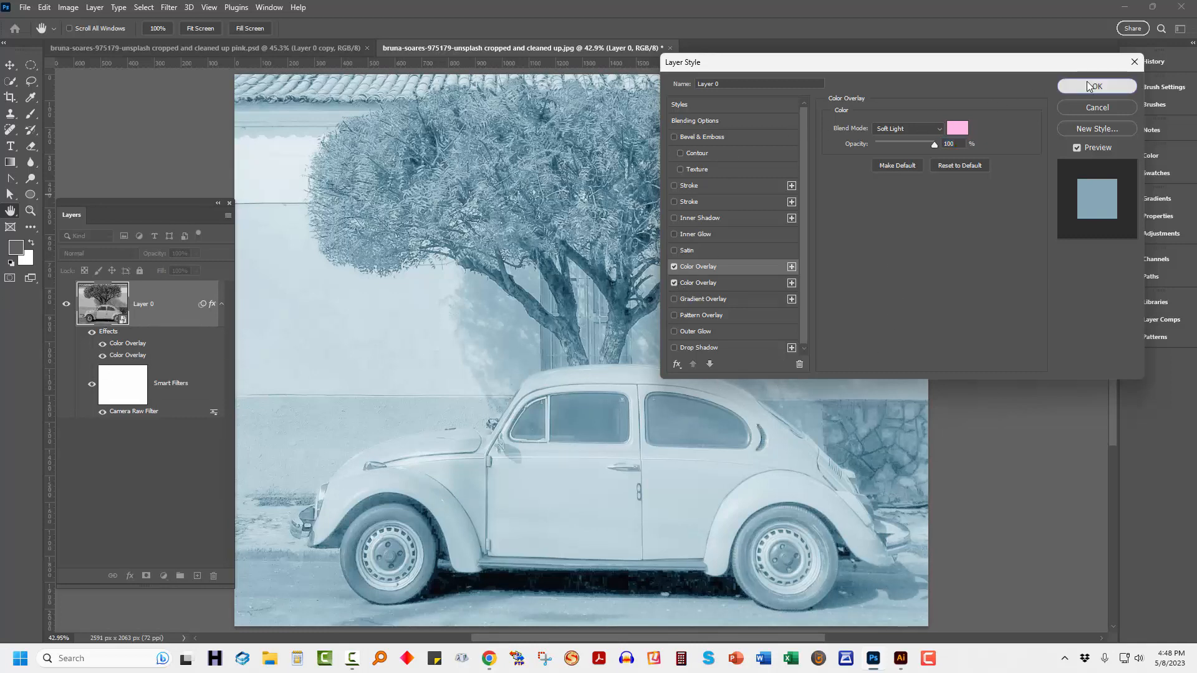
left_click(1064, 87)
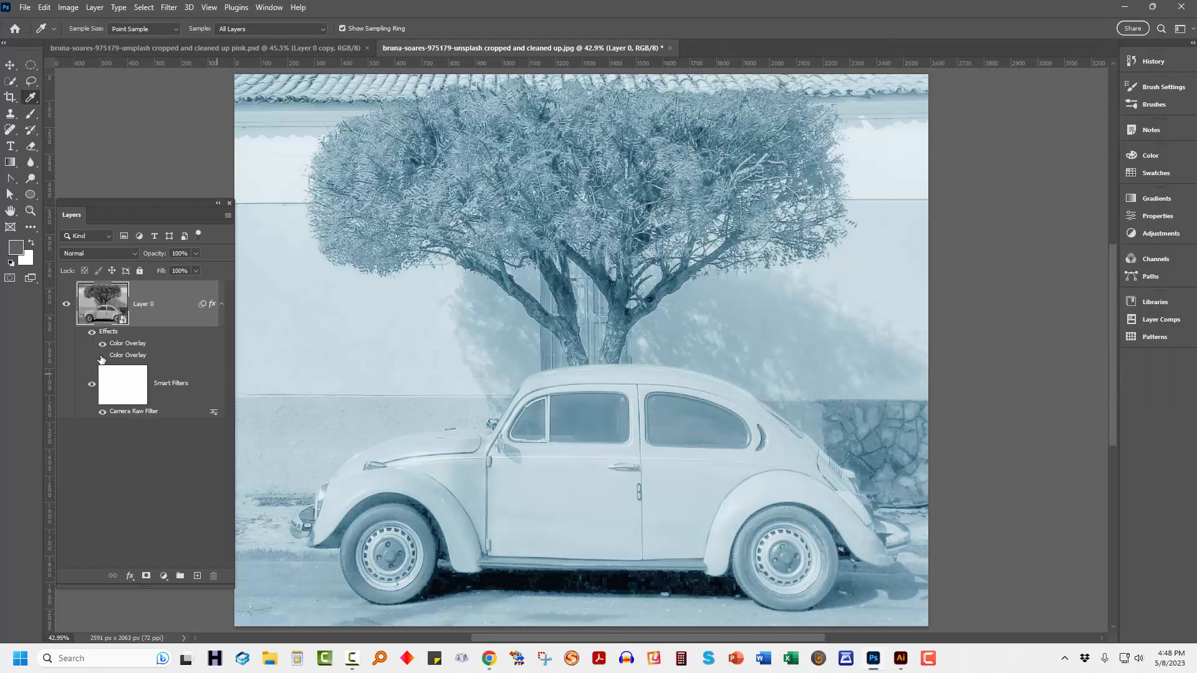
Compare the pink, aqua and combined tints by hiding and showing the two Color Overlays in turn.
left_click(102, 356)
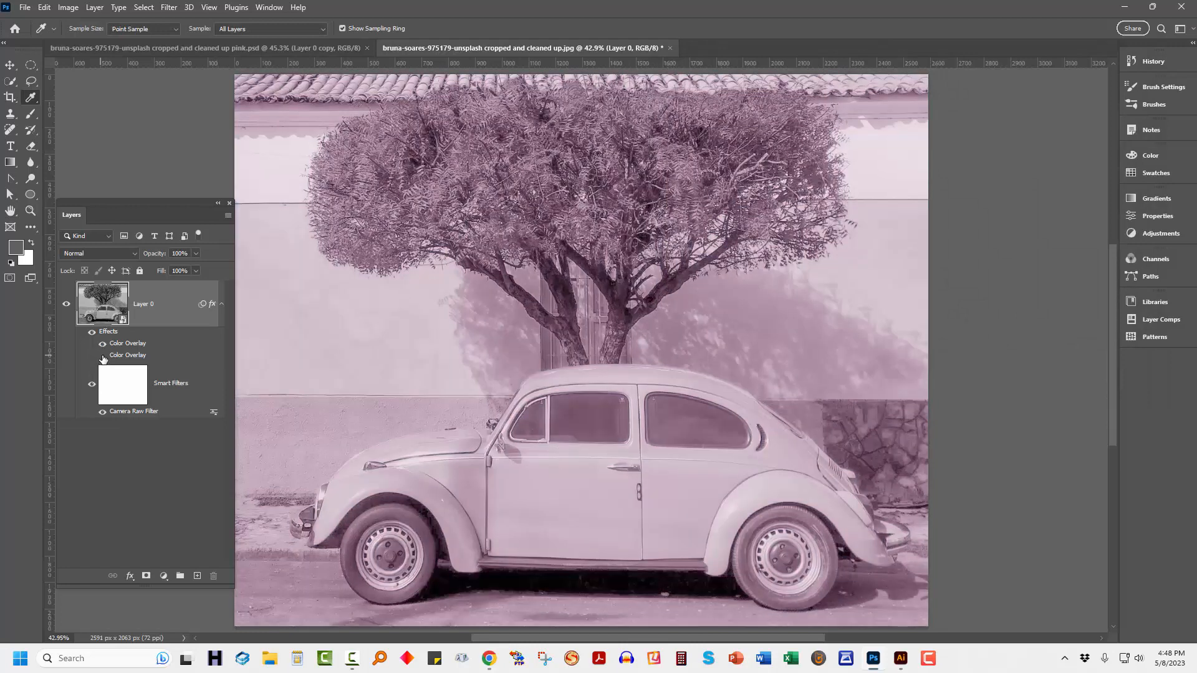
left_click(102, 356)
left_click(102, 344)
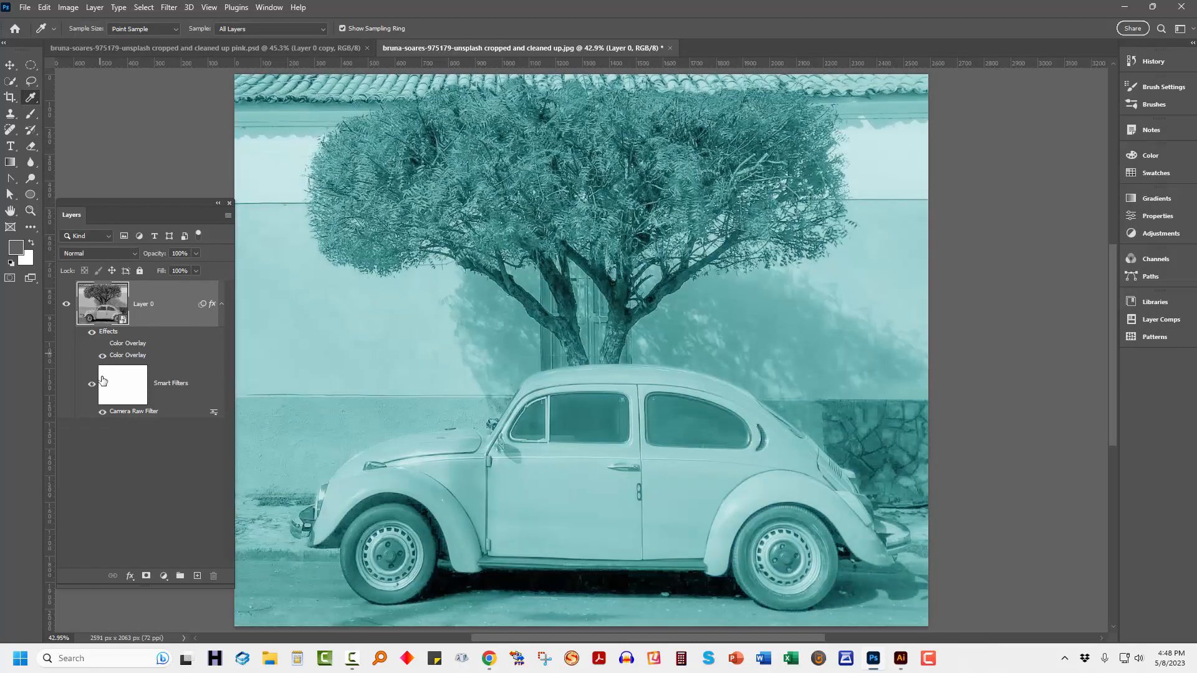
left_click(102, 354)
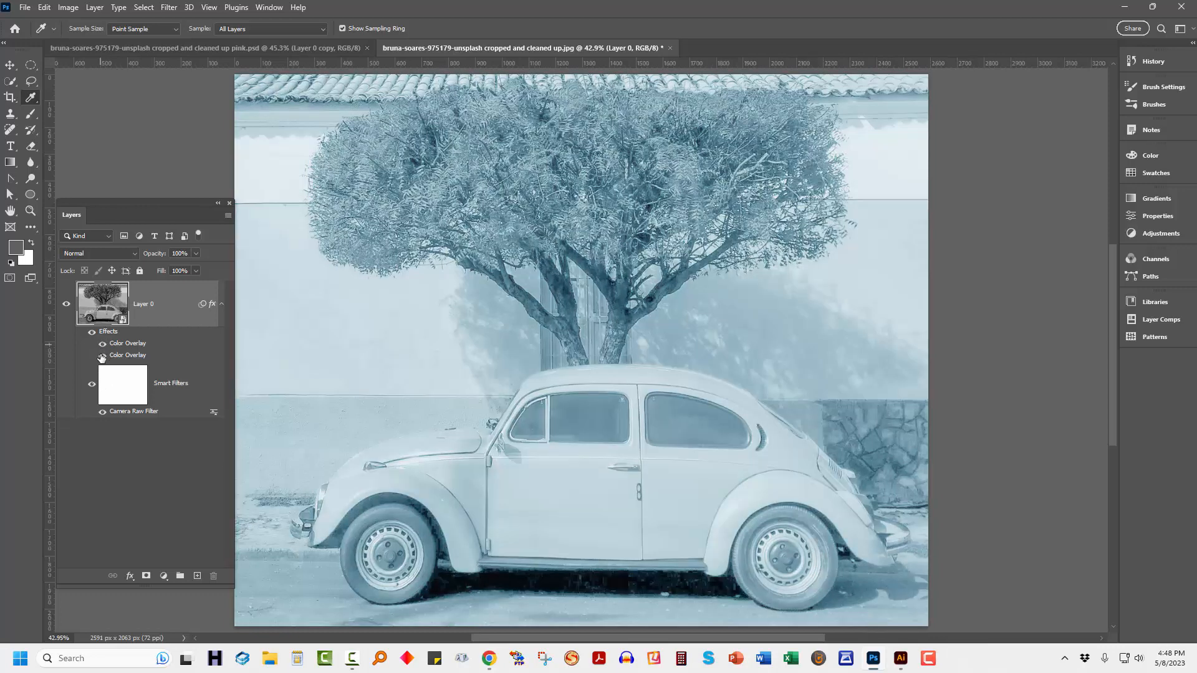
left_click(102, 357)
left_click(102, 355)
left_click(102, 343)
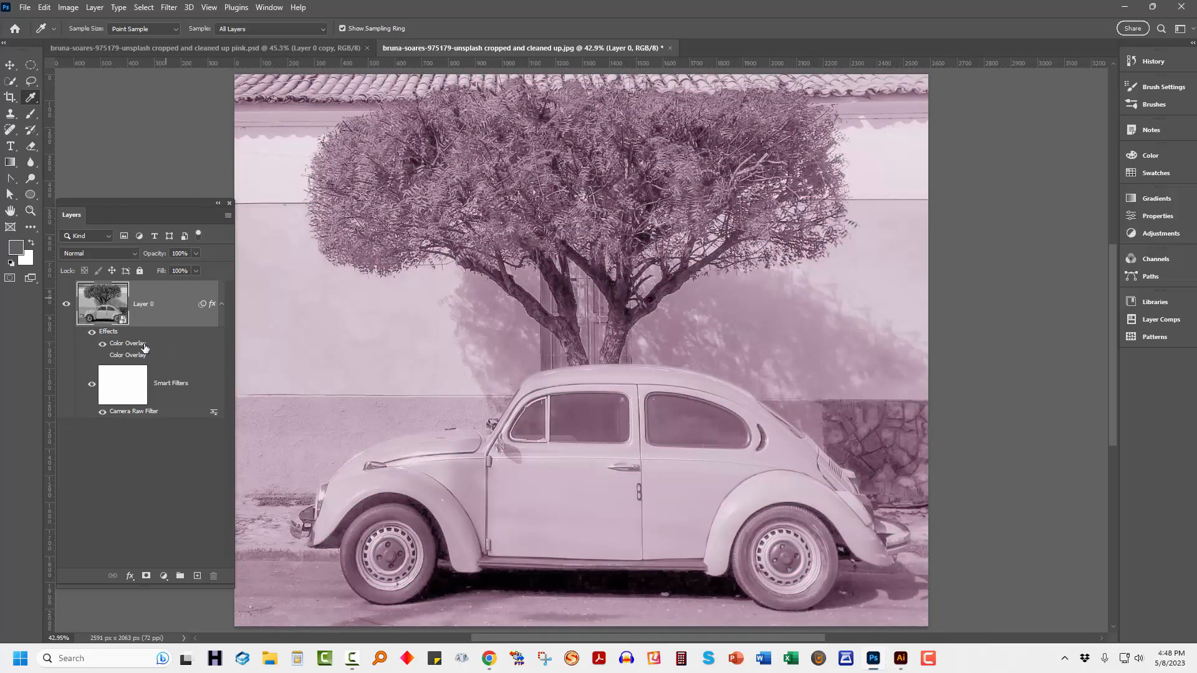
left_click(102, 356)
left_click(103, 343)
left_click(103, 343)
left_click(102, 355)
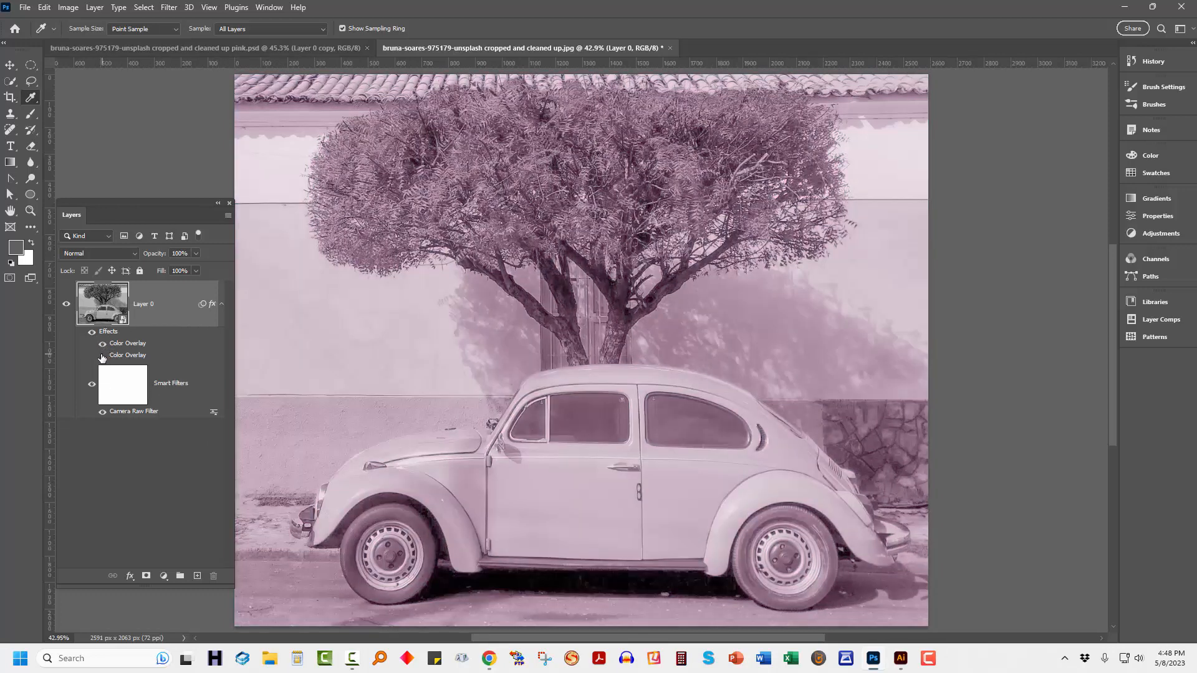